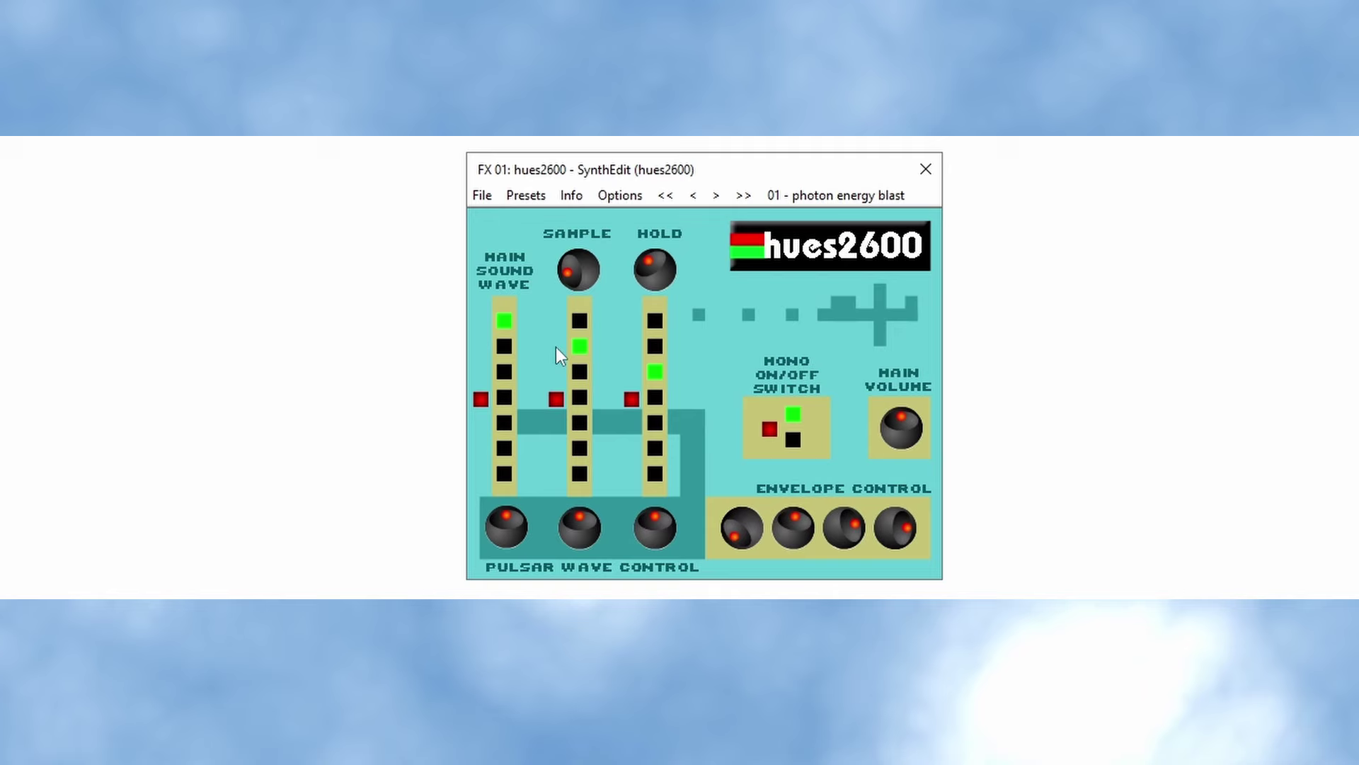
# Cycle the Sample column's step around to the 2nd position.
pyautogui.click(551, 402)
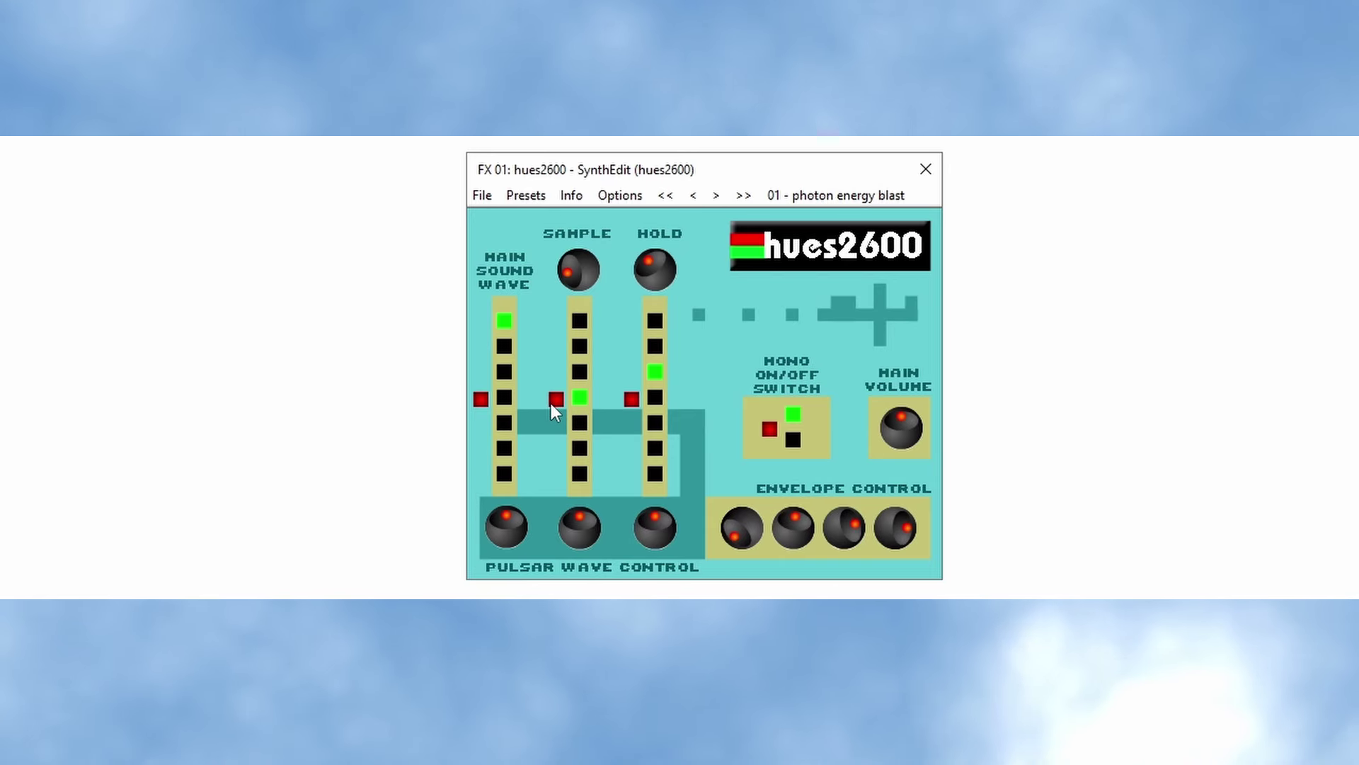
pyautogui.click(552, 402)
pyautogui.click(553, 402)
pyautogui.click(555, 402)
pyautogui.click(555, 402)
pyautogui.click(553, 405)
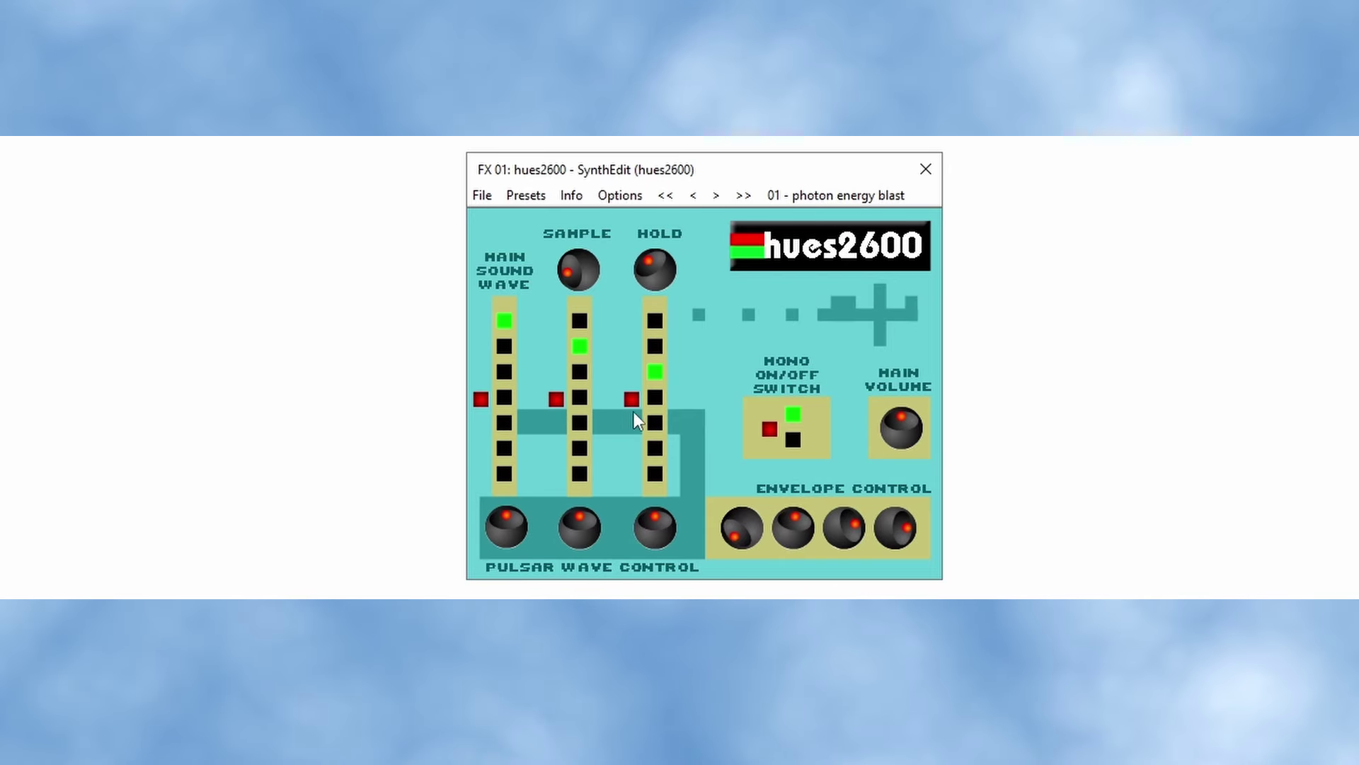
# Step the Hold column, turn the Hold knob up and the third Pulsar Wave Control down.
pyautogui.click(631, 398)
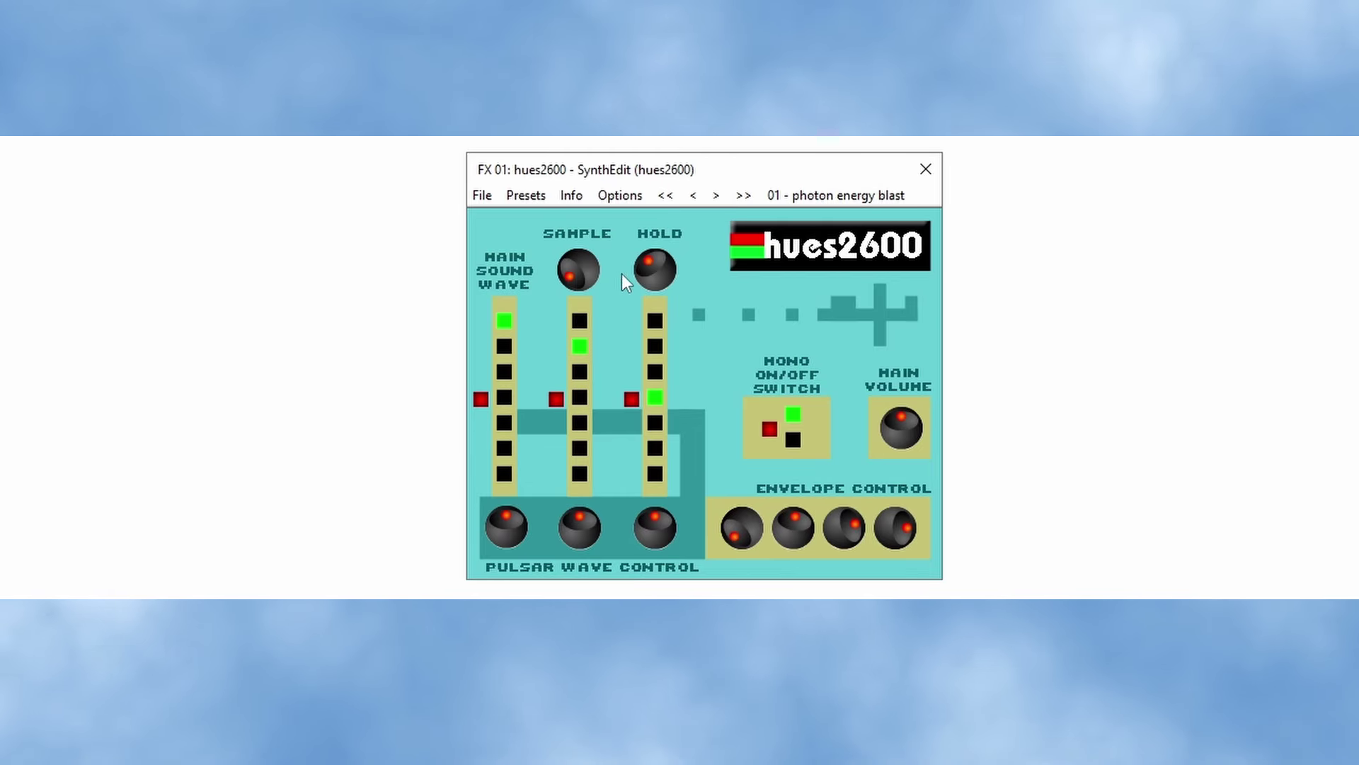
pyautogui.moveTo(652, 258)
pyautogui.mouseDown()
pyautogui.moveTo(657, 244)
pyautogui.moveTo(648, 273)
pyautogui.mouseUp()
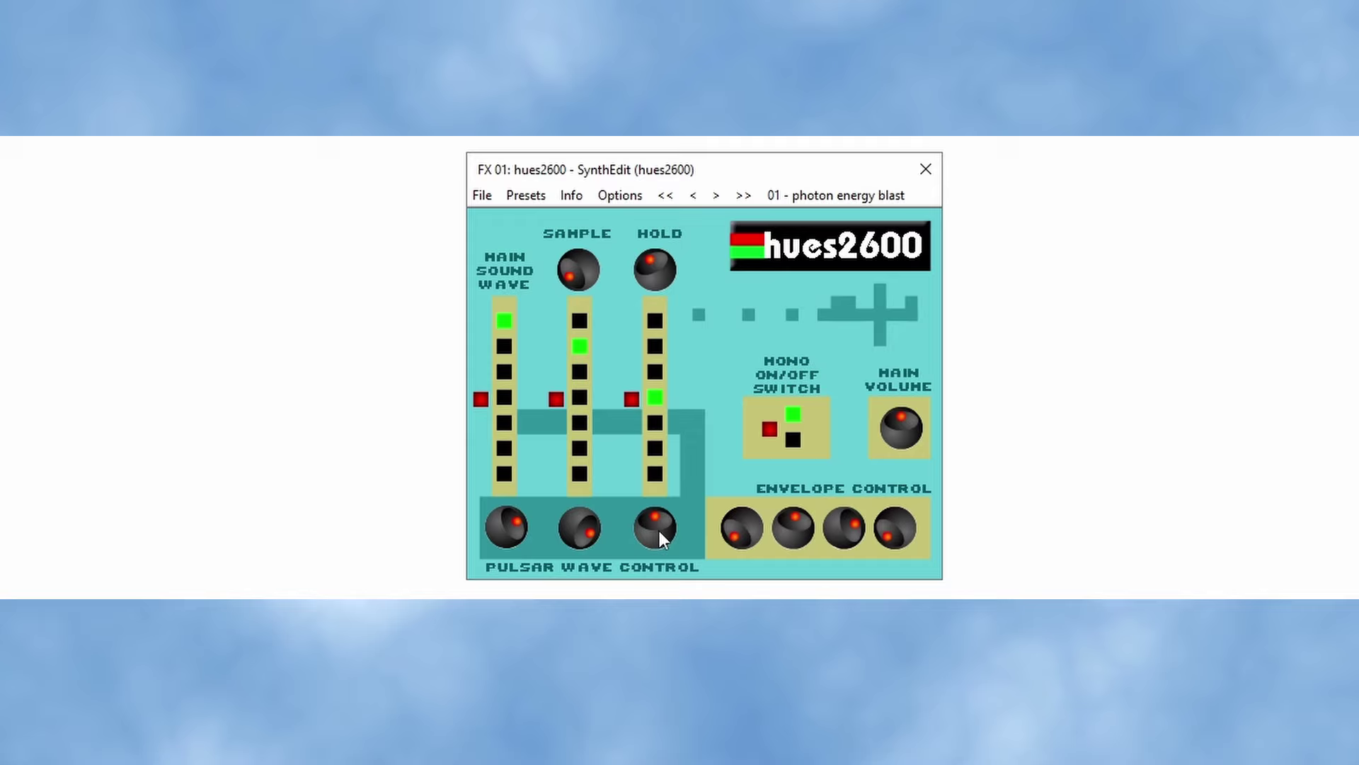
pyautogui.moveTo(660, 533); pyautogui.dragTo(662, 566)
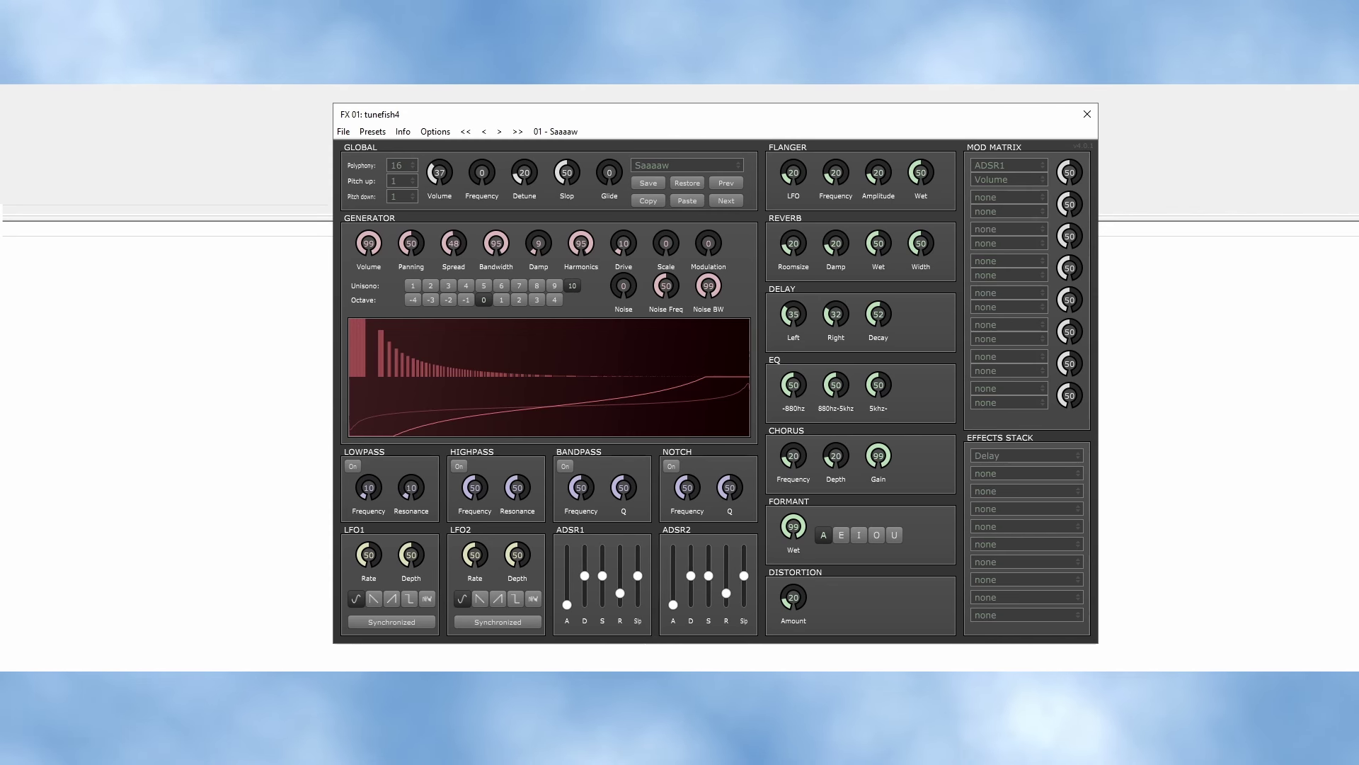
# Set Generator Bandwidth to 44, Damp 14, Drive 20, Modulation 30 and Scale 48.
pyautogui.moveTo(494, 250)
pyautogui.mouseDown()
pyautogui.moveTo(500, 344)
pyautogui.moveTo(498, 226)
pyautogui.mouseUp()
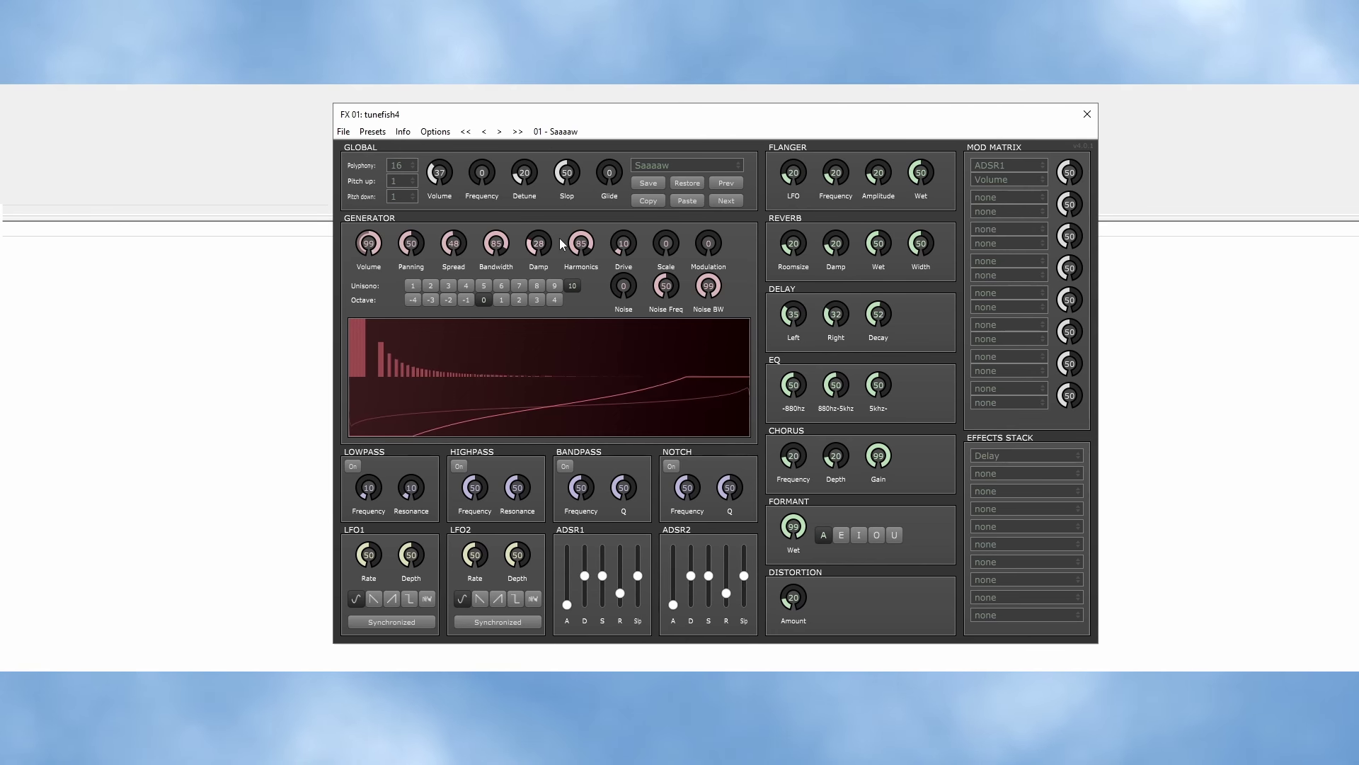
pyautogui.moveTo(561, 244); pyautogui.dragTo(557, 260)
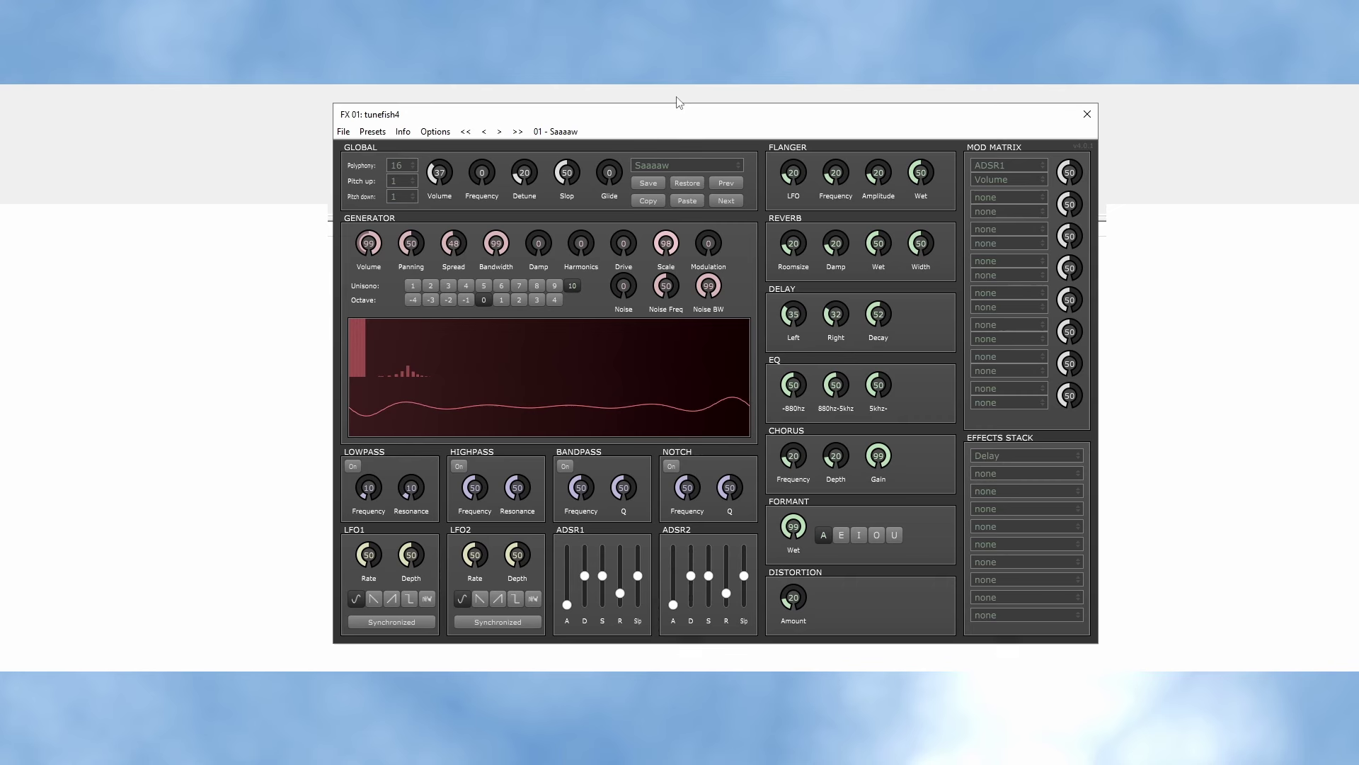
pyautogui.moveTo(623, 243)
pyautogui.mouseDown()
pyautogui.moveTo(666, 107)
pyautogui.moveTo(668, 253)
pyautogui.moveTo(707, 182)
pyautogui.moveTo(693, 124)
pyautogui.mouseUp()
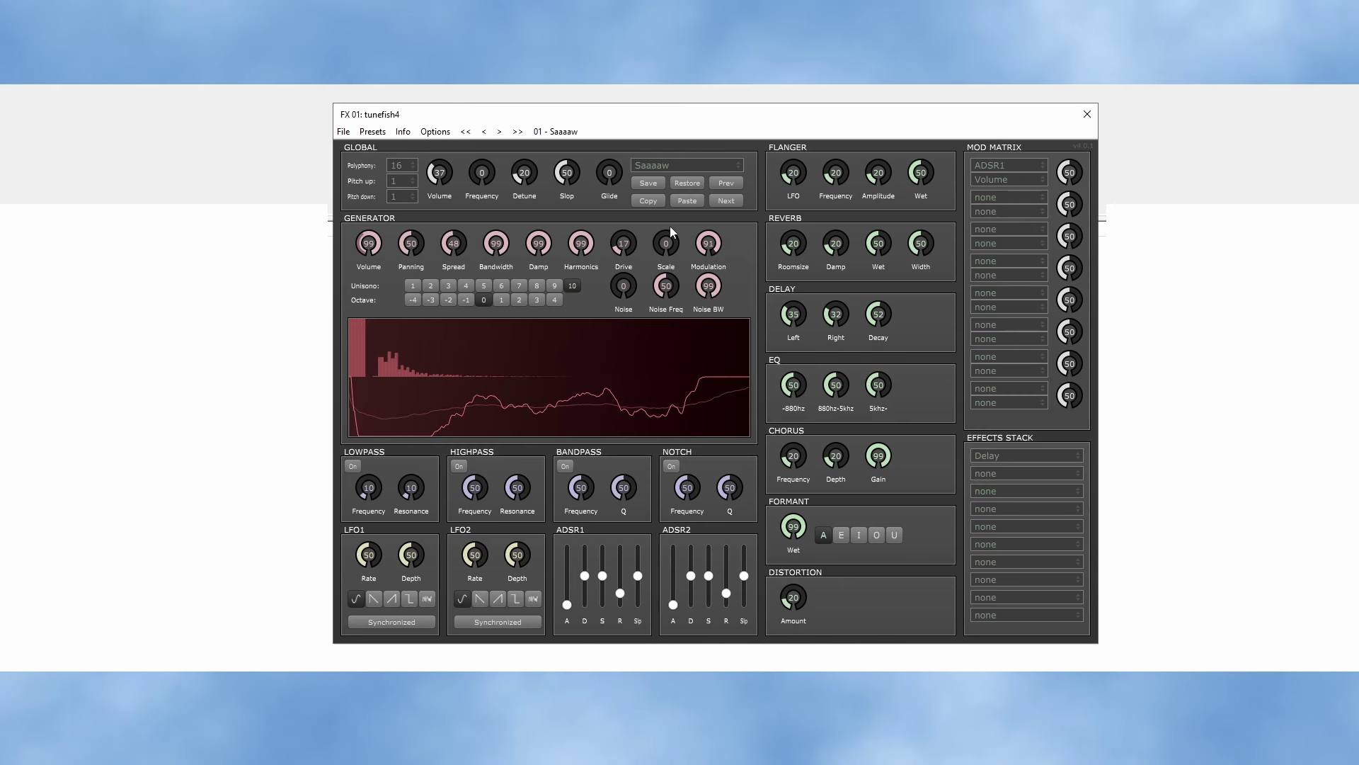
pyautogui.moveTo(669, 231); pyautogui.dragTo(707, 346)
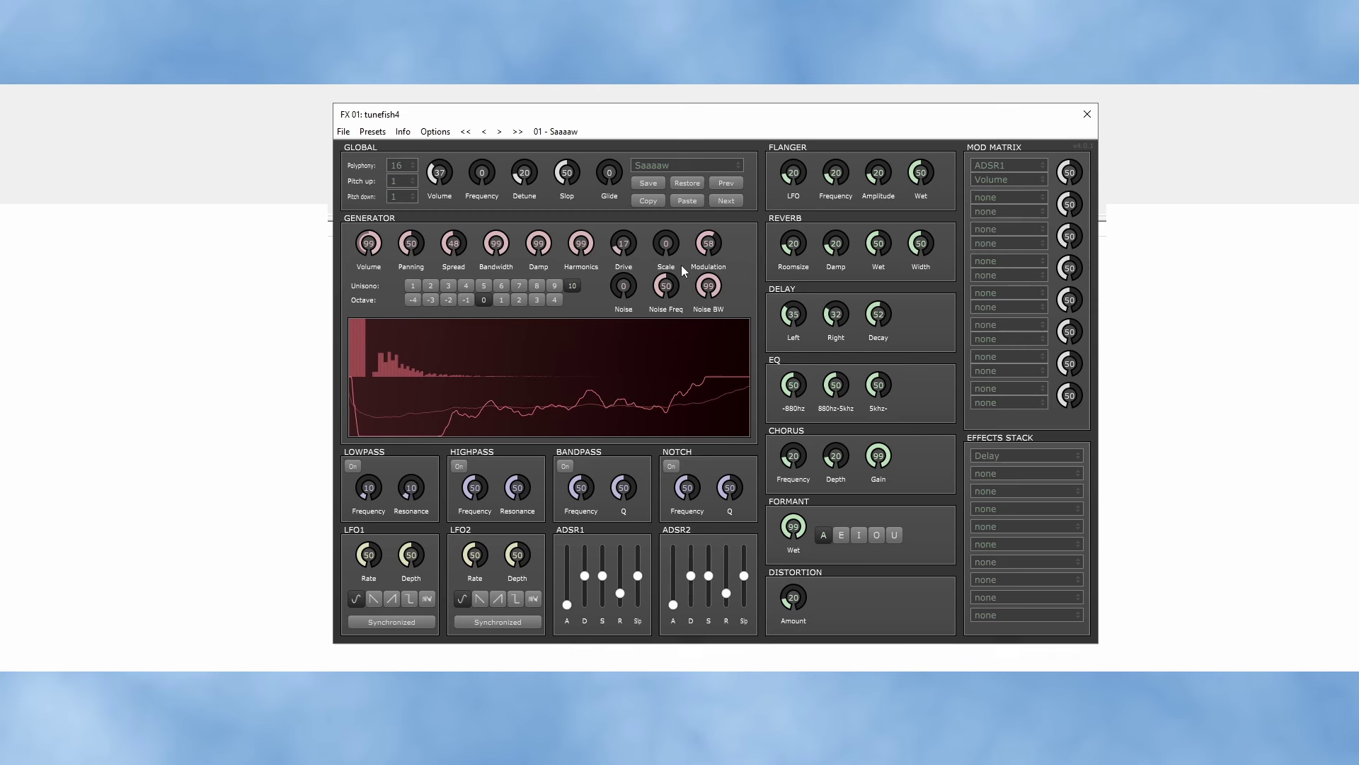
pyautogui.moveTo(674, 82)
pyautogui.mouseDown()
pyautogui.moveTo(664, 222)
pyautogui.moveTo(660, 83)
pyautogui.mouseUp()
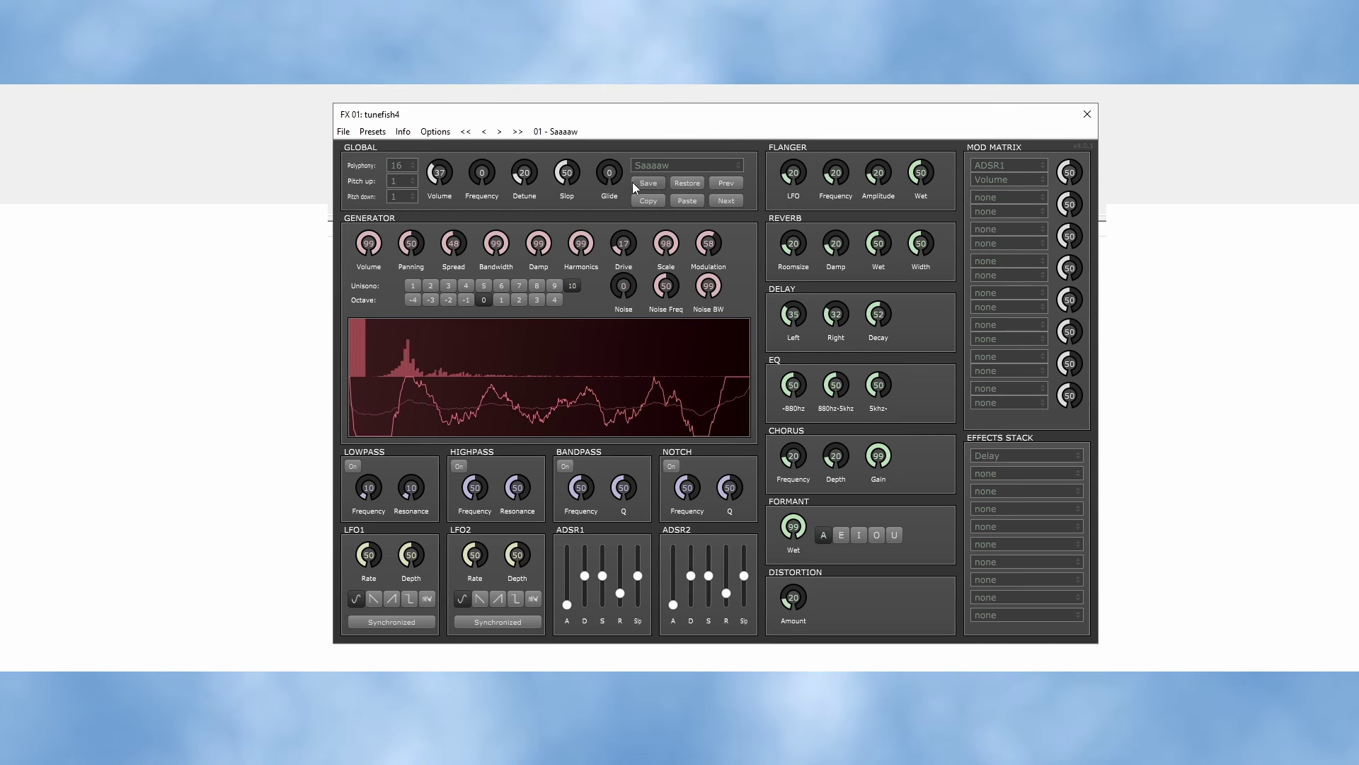
pyautogui.moveTo(675, 264); pyautogui.dragTo(660, 327)
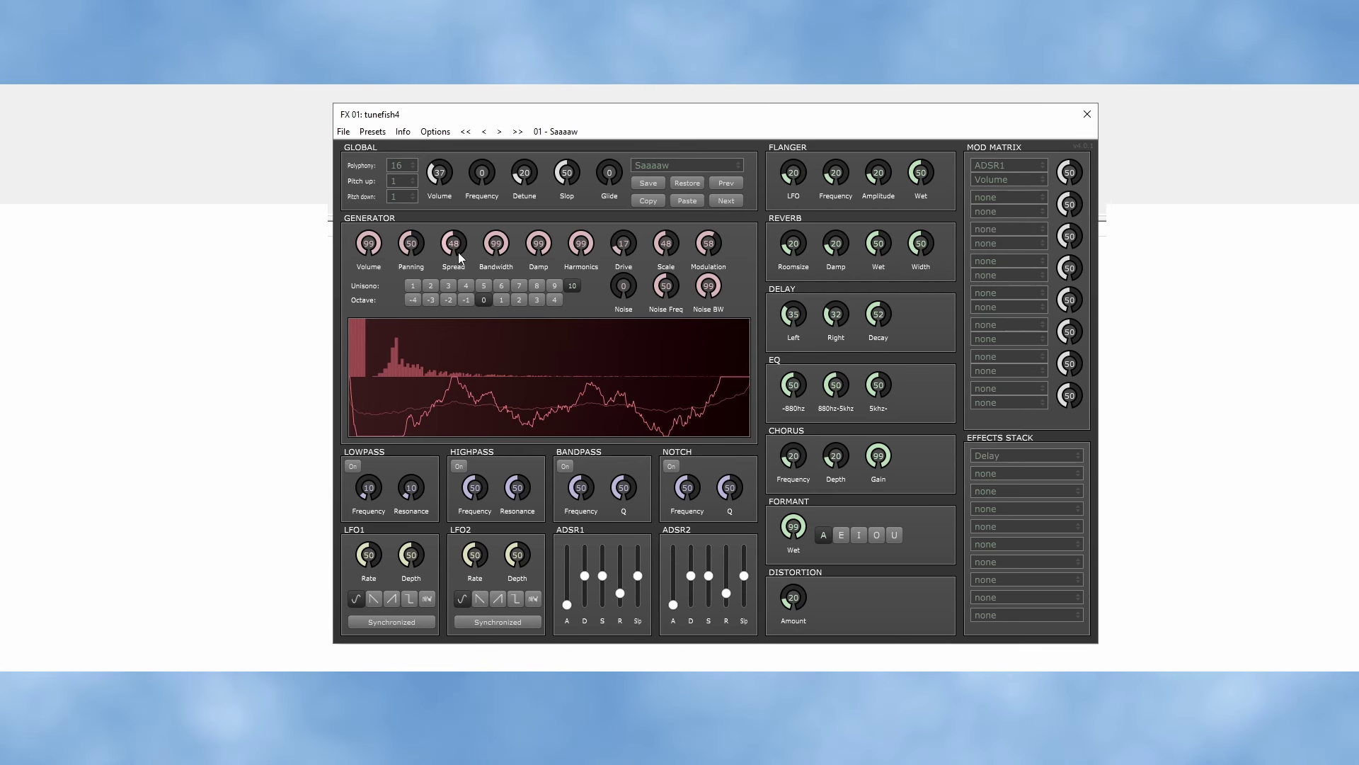
# Lower Generator Spread to 40, raise Drive to 43 and drop Scale to 20.
pyautogui.moveTo(457, 248)
pyautogui.mouseDown()
pyautogui.moveTo(449, 103)
pyautogui.moveTo(453, 259)
pyautogui.mouseUp()
pyautogui.moveTo(621, 249); pyautogui.dragTo(620, 210)
pyautogui.moveTo(685, 247)
pyautogui.mouseDown()
pyautogui.moveTo(662, 290)
pyautogui.moveTo(657, 111)
pyautogui.moveTo(651, 264)
pyautogui.moveTo(715, 134)
pyautogui.moveTo(708, 246)
pyautogui.mouseUp()
# Reset the Generator knobs to their defaults, including Spread after pushing it to 99.
pyautogui.doubleClick(667, 246)
pyautogui.doubleClick(459, 254)
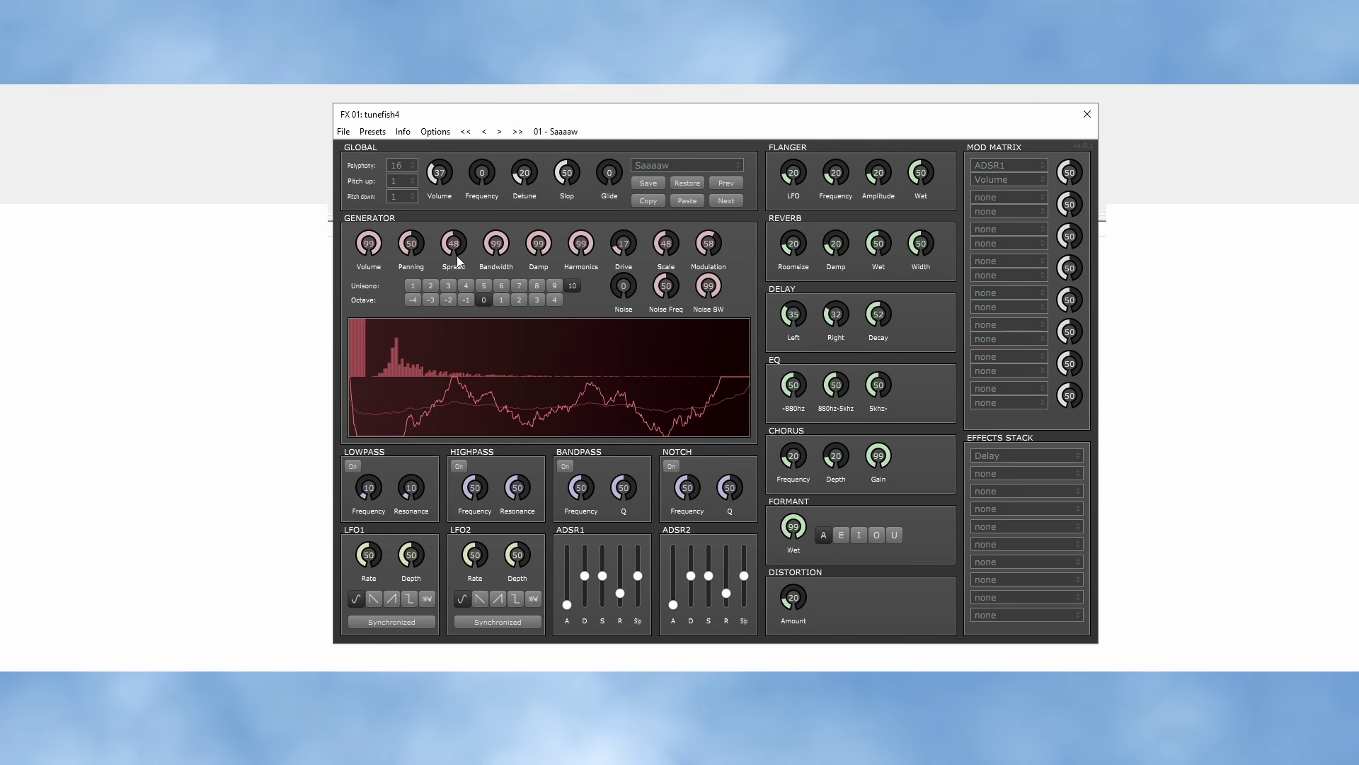
pyautogui.moveTo(454, 246); pyautogui.dragTo(457, 120)
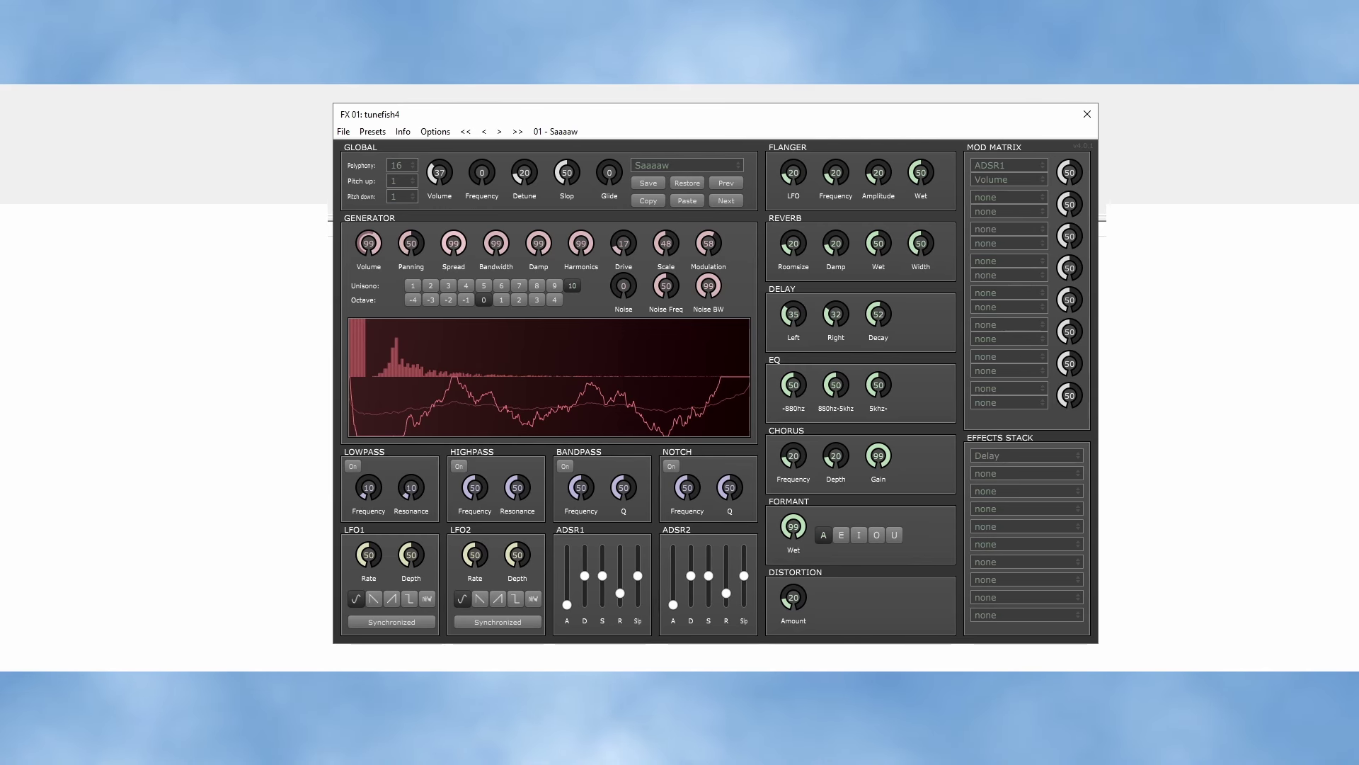
pyautogui.doubleClick(456, 248)
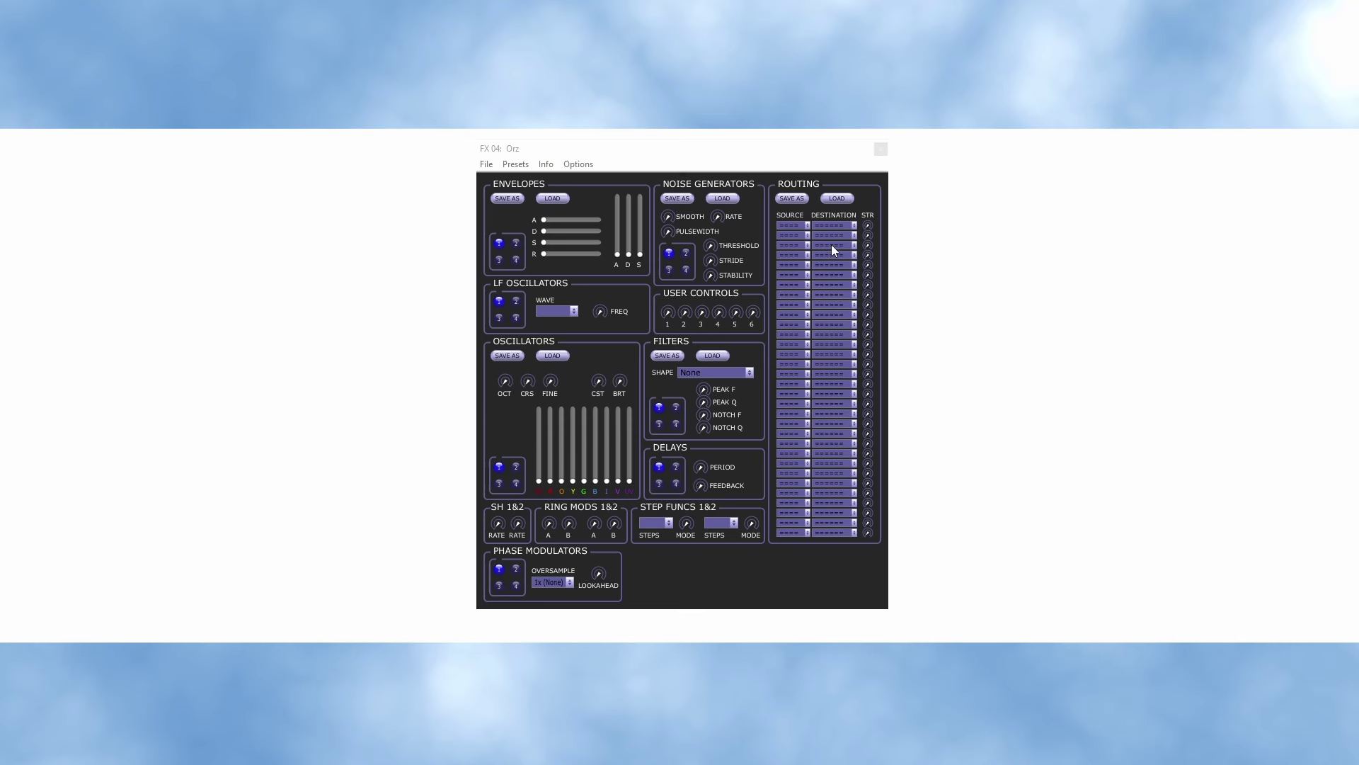
# Route the first row from Env1 to Osc1 Amp with strength about 0.76.
pyautogui.click(807, 224)
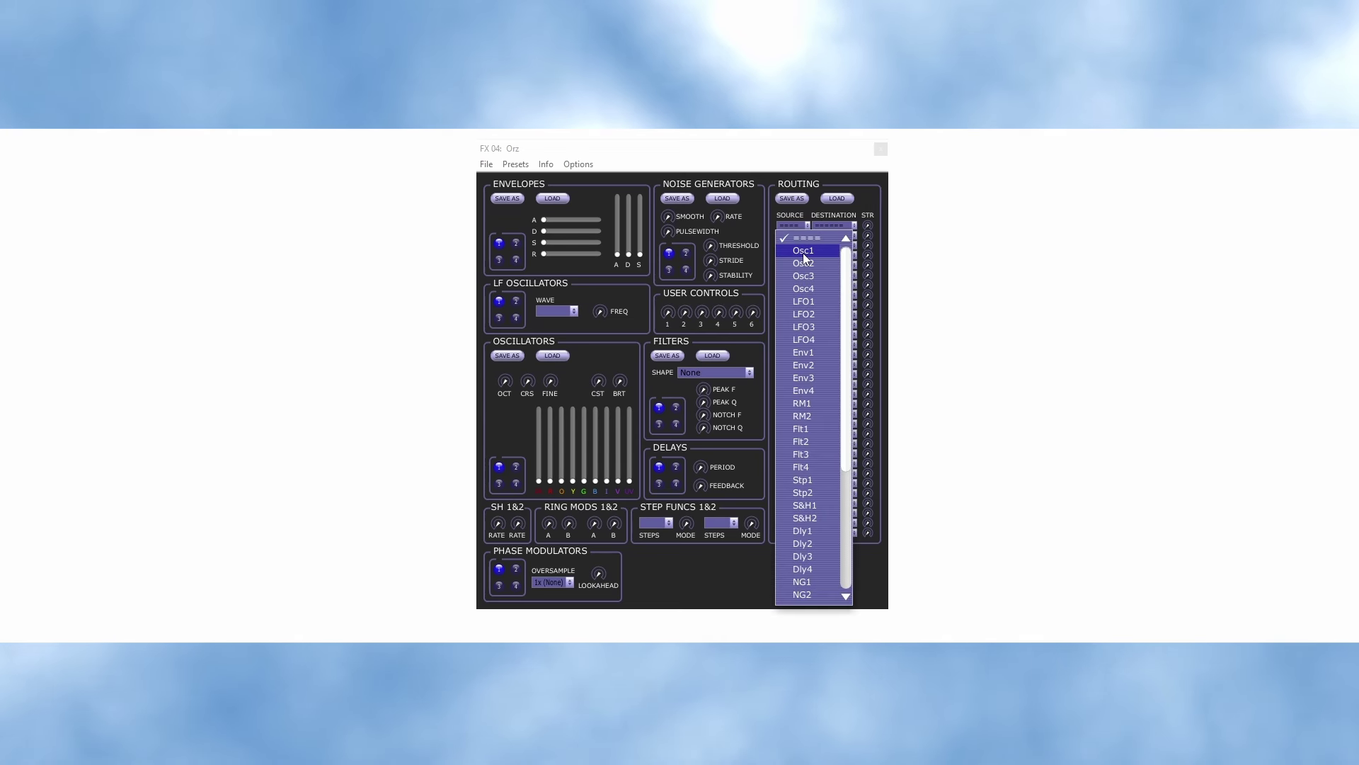
pyautogui.click(803, 253)
pyautogui.click(797, 225)
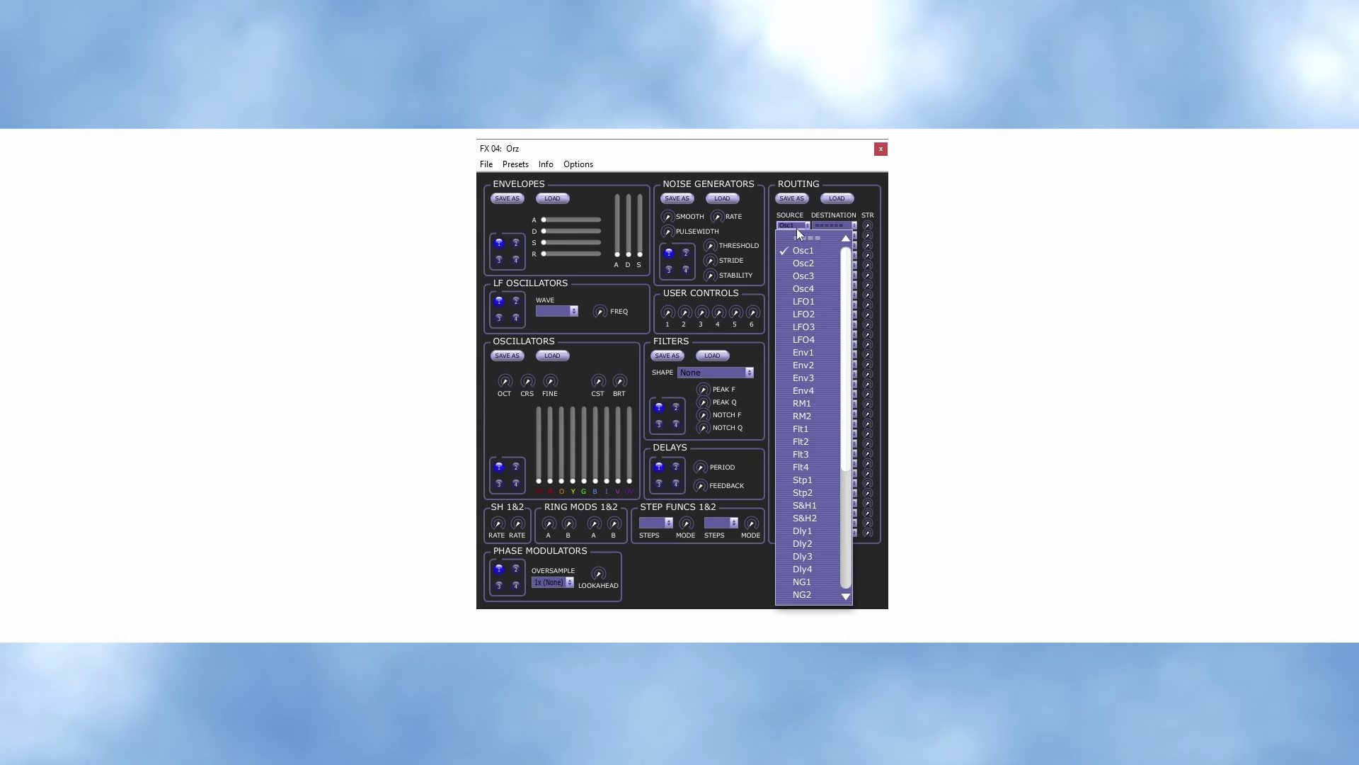
pyautogui.click(805, 352)
pyautogui.click(839, 226)
pyautogui.click(842, 249)
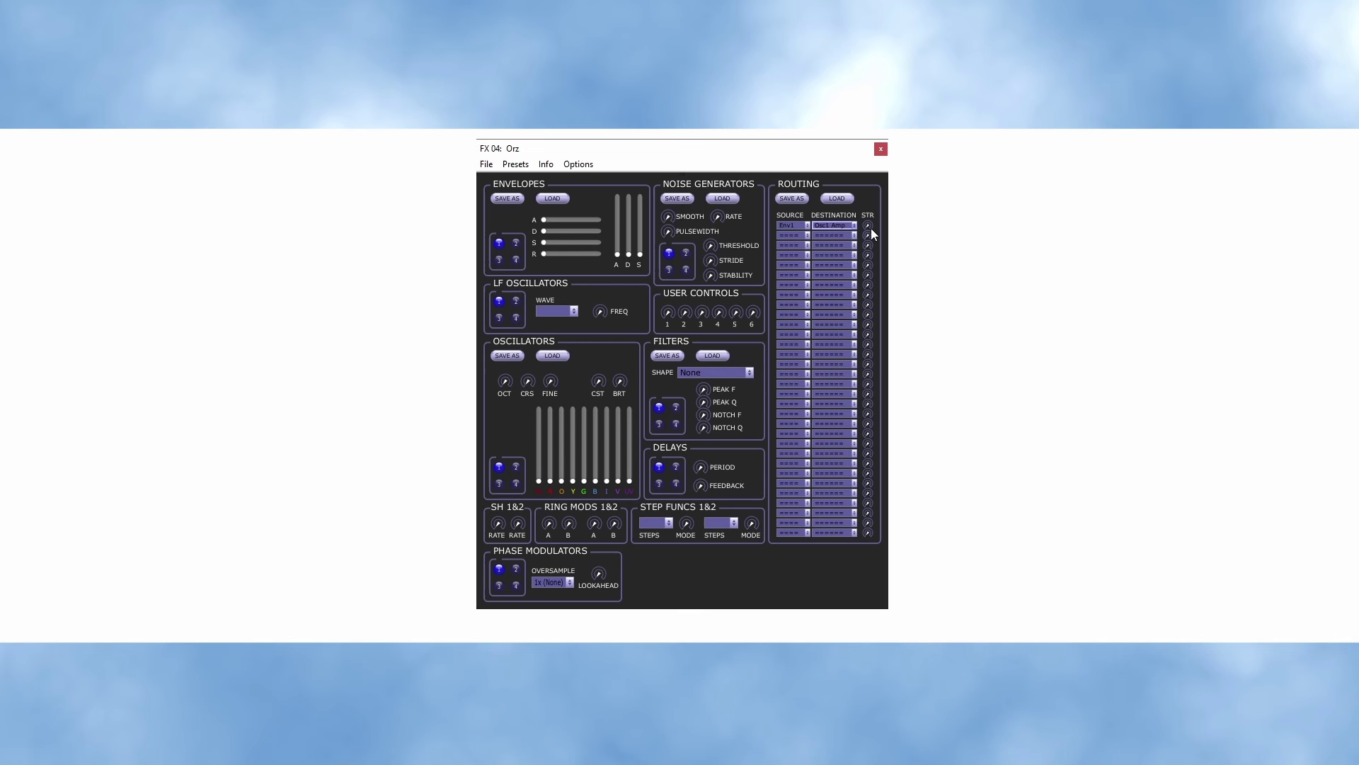
pyautogui.moveTo(868, 224); pyautogui.dragTo(896, 128)
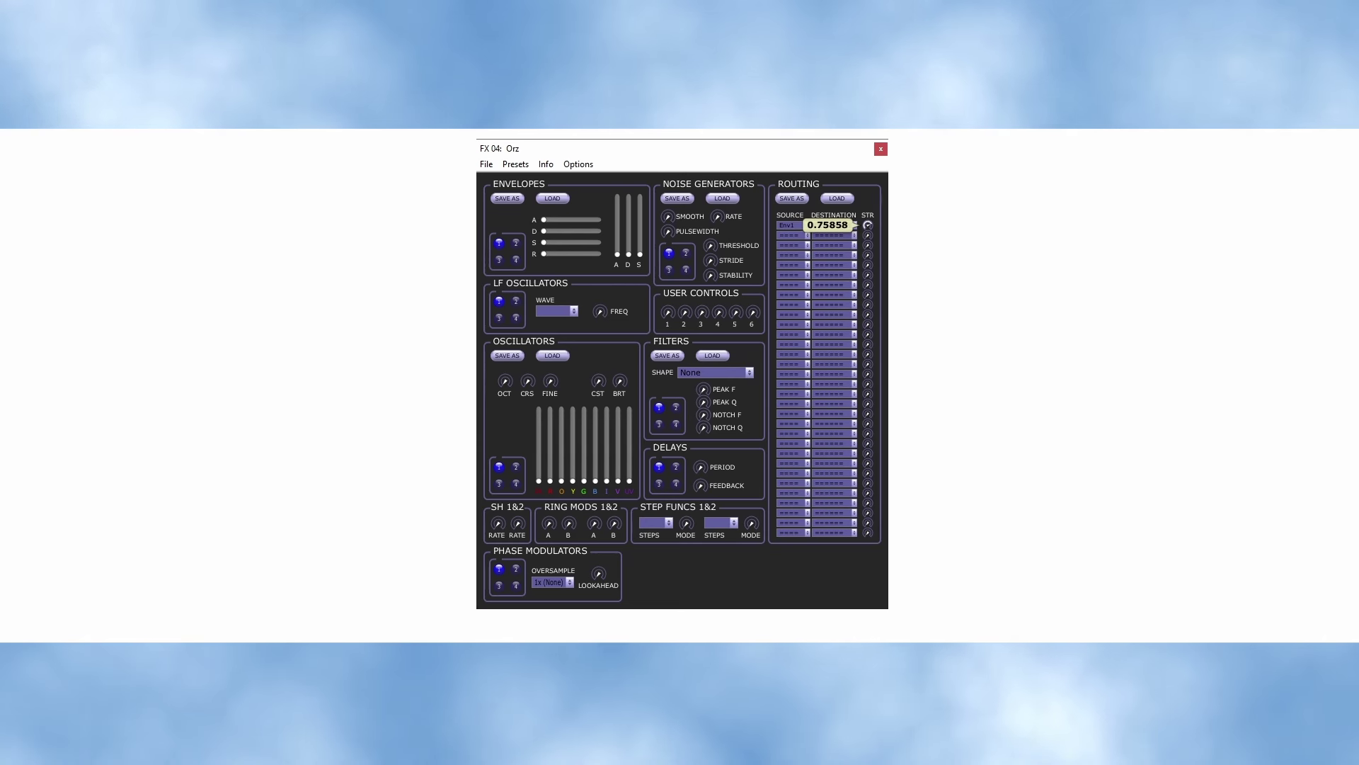
pyautogui.moveTo(868, 225); pyautogui.dragTo(868, 225)
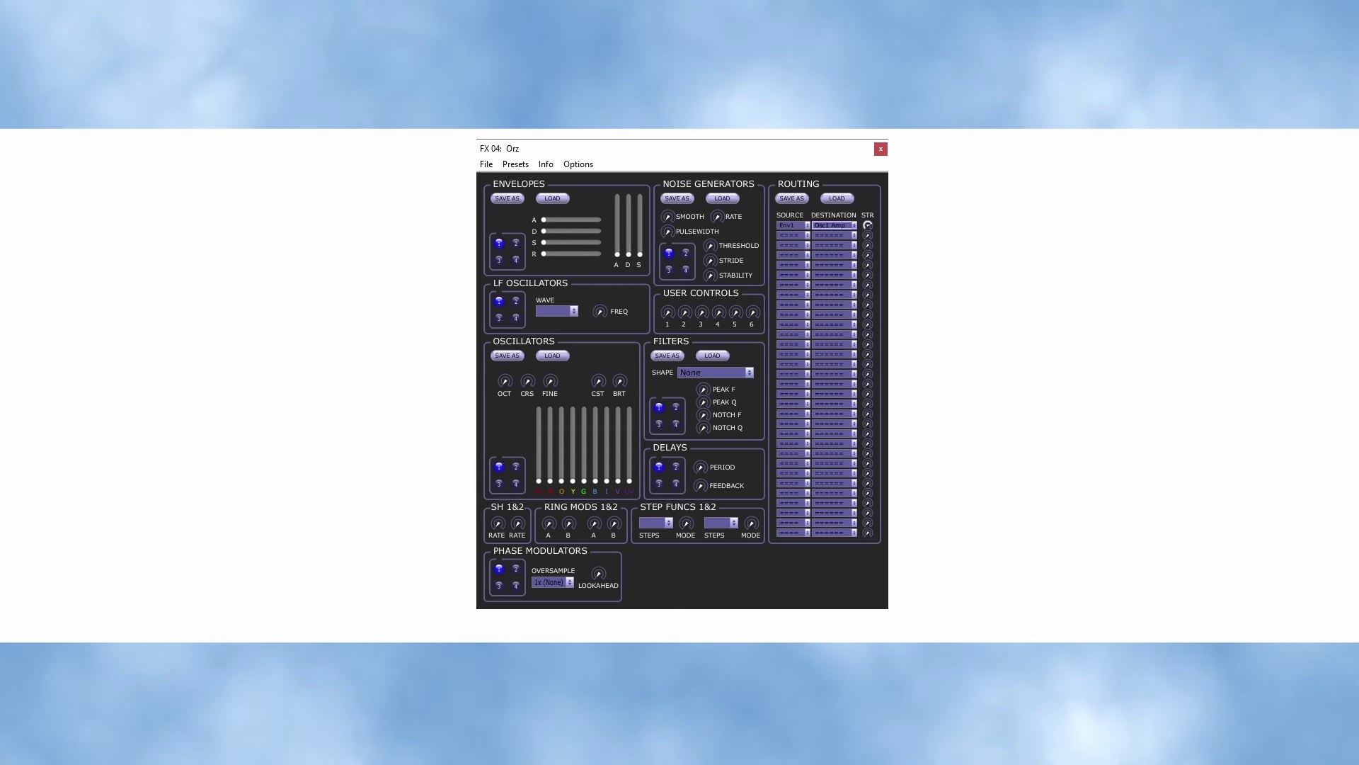
# Route the third row from Osc1 to Output and raise its strength.
pyautogui.click(807, 244)
pyautogui.click(827, 261)
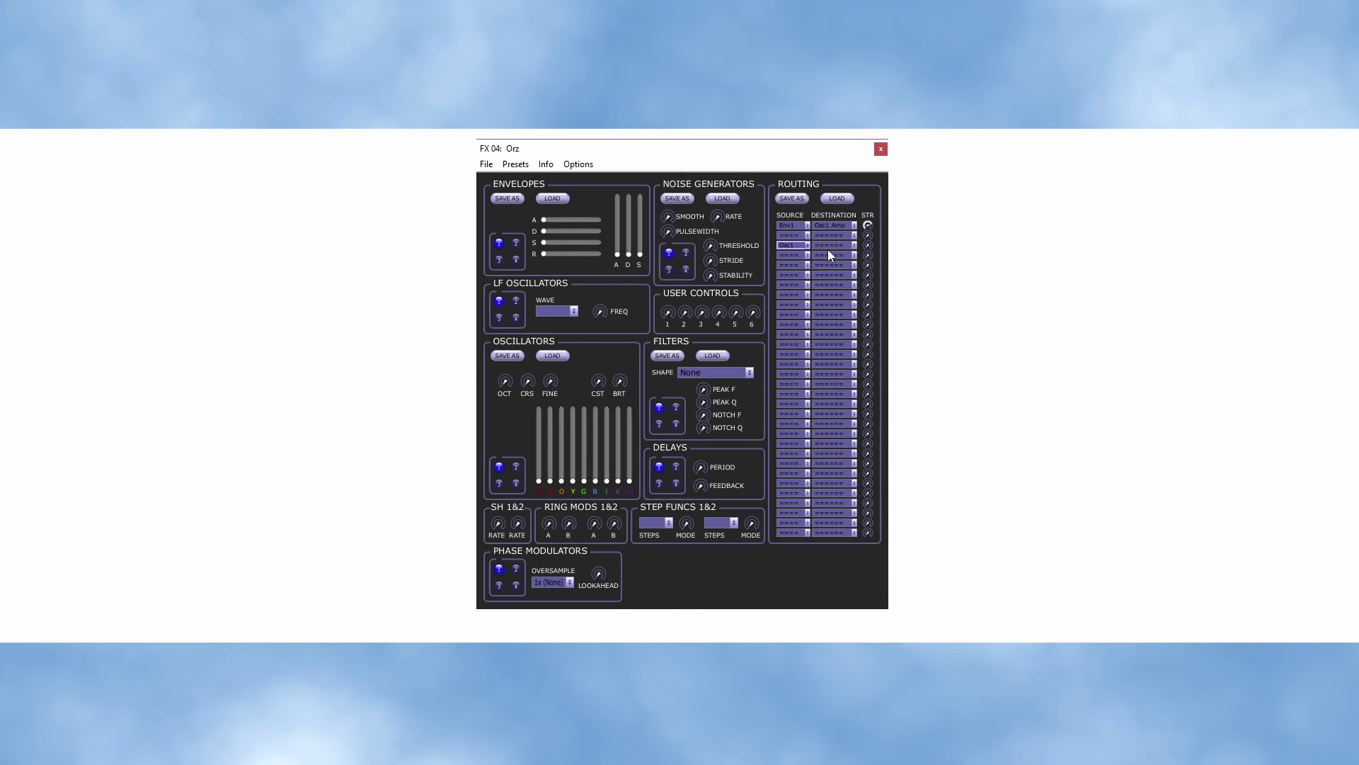
pyautogui.click(828, 245)
pyautogui.scroll(-10, 828, 524)
pyautogui.click(836, 618)
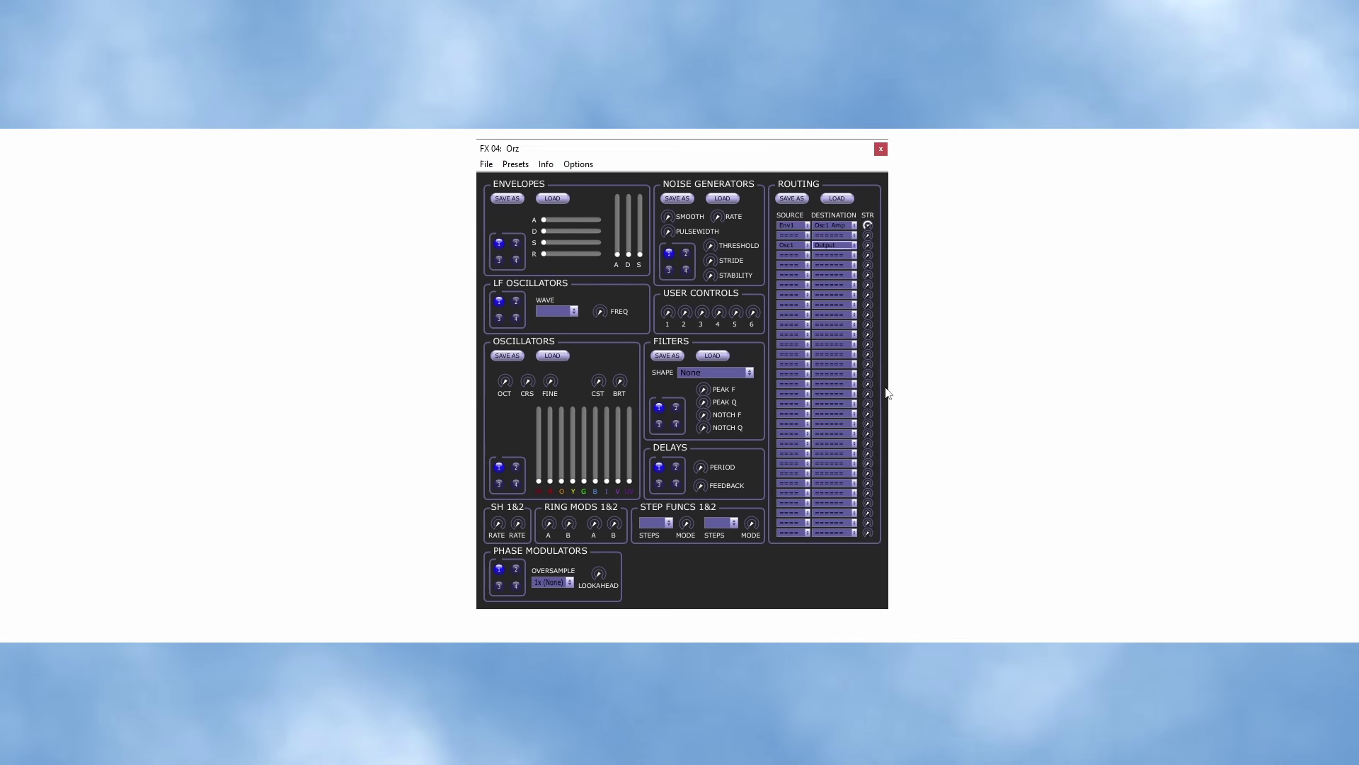
pyautogui.moveTo(883, 145); pyautogui.dragTo(885, 106)
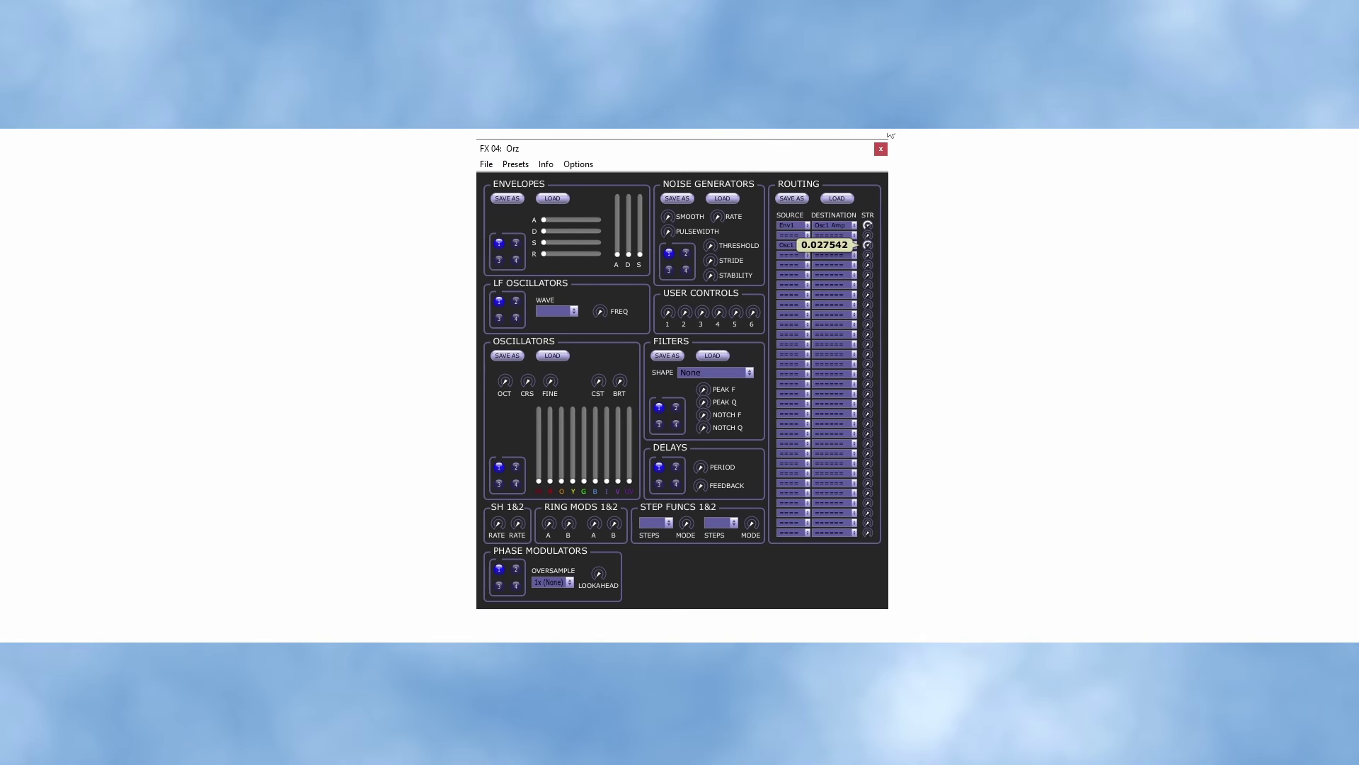
# Set the oscillator harmonic sliders to varied heights, harmonics 5, 7, 8, 9 at mid-height.
pyautogui.moveTo(538, 480)
pyautogui.mouseDown()
pyautogui.moveTo(549, 370)
pyautogui.moveTo(554, 429)
pyautogui.moveTo(550, 408)
pyautogui.moveTo(527, 481)
pyautogui.mouseUp()
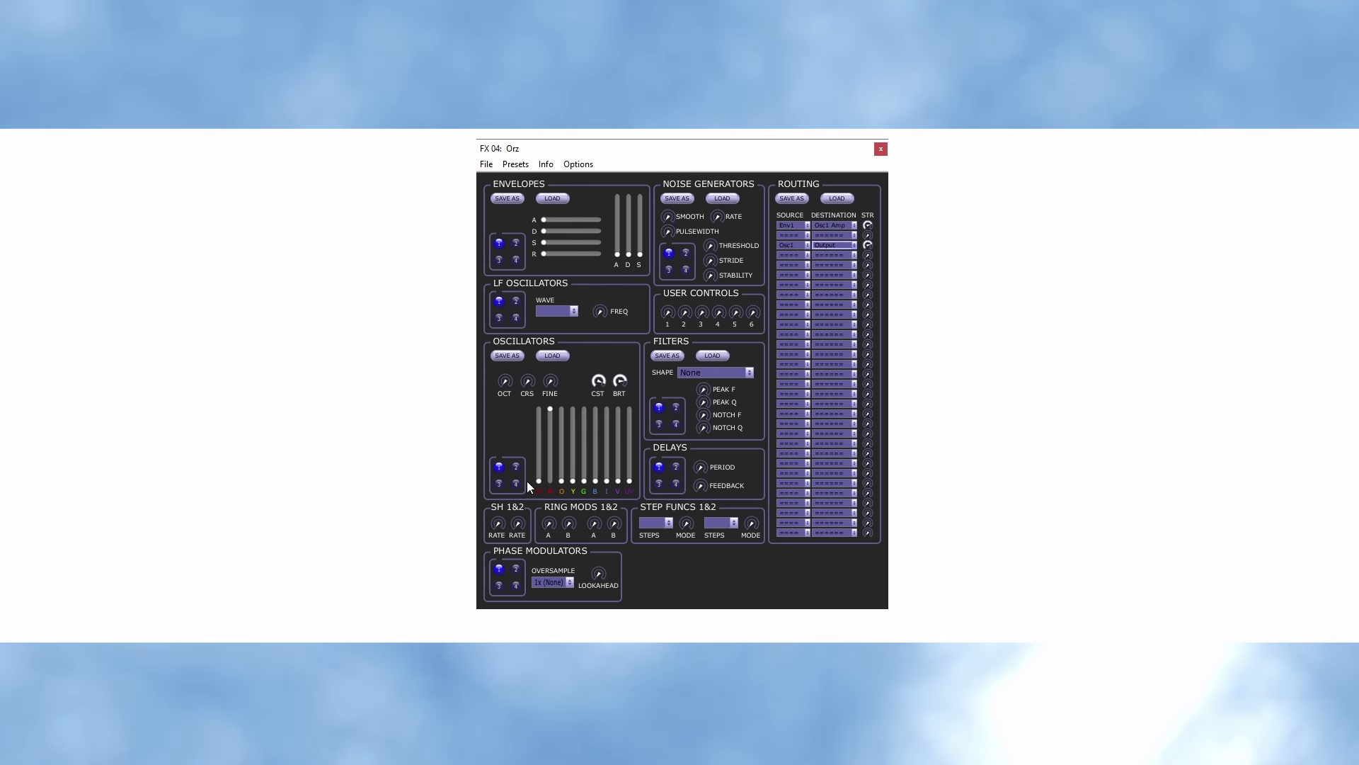
pyautogui.moveTo(550, 409); pyautogui.dragTo(549, 538)
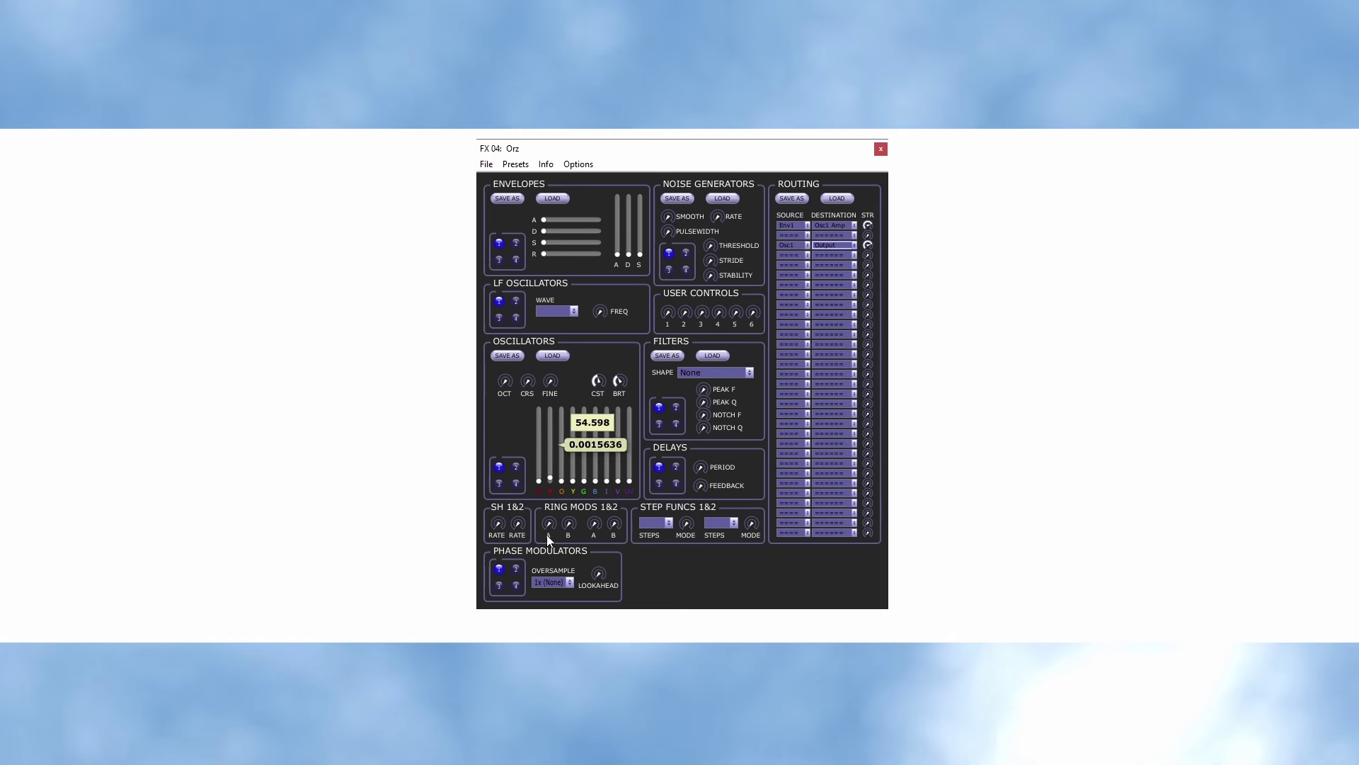
pyautogui.moveTo(561, 480); pyautogui.dragTo(565, 356)
pyautogui.click(541, 412)
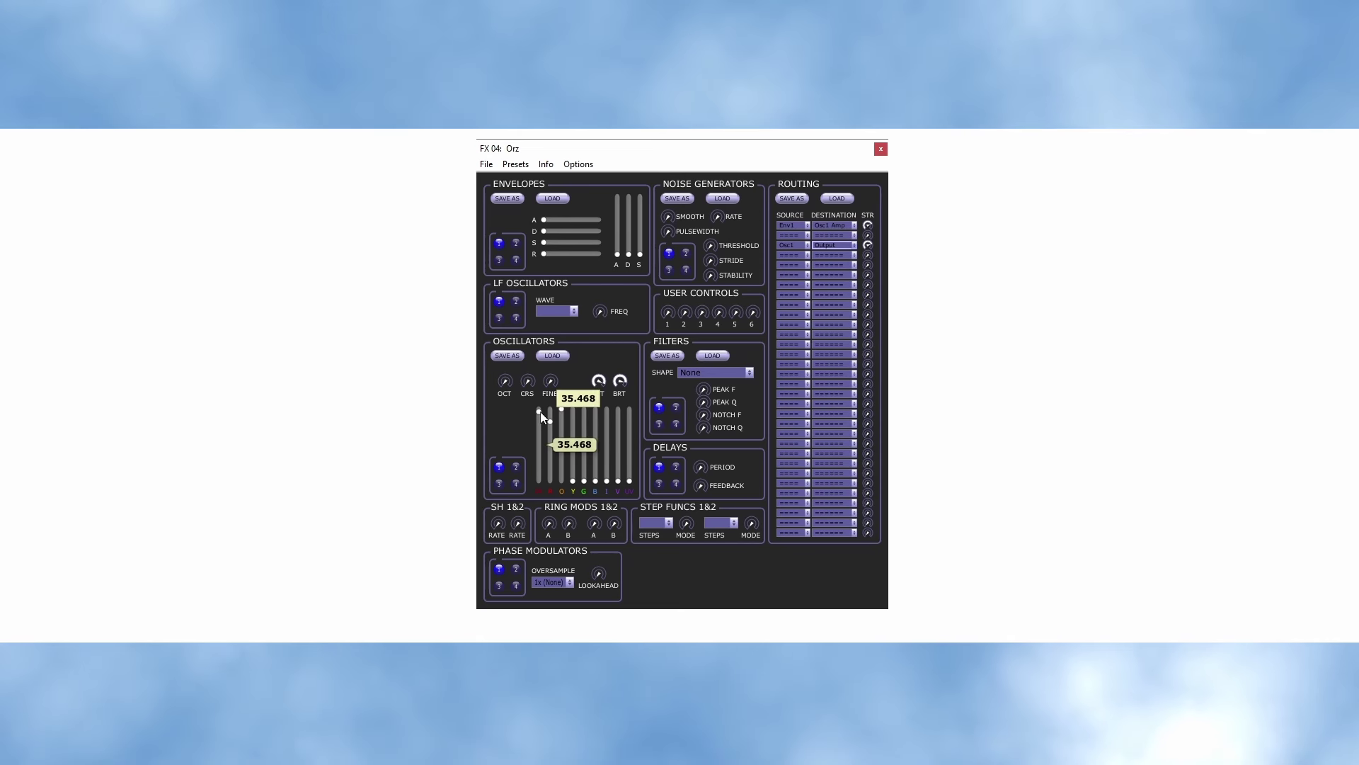
pyautogui.click(550, 422)
pyautogui.click(560, 441)
pyautogui.click(572, 443)
pyautogui.moveTo(583, 455); pyautogui.dragTo(630, 444)
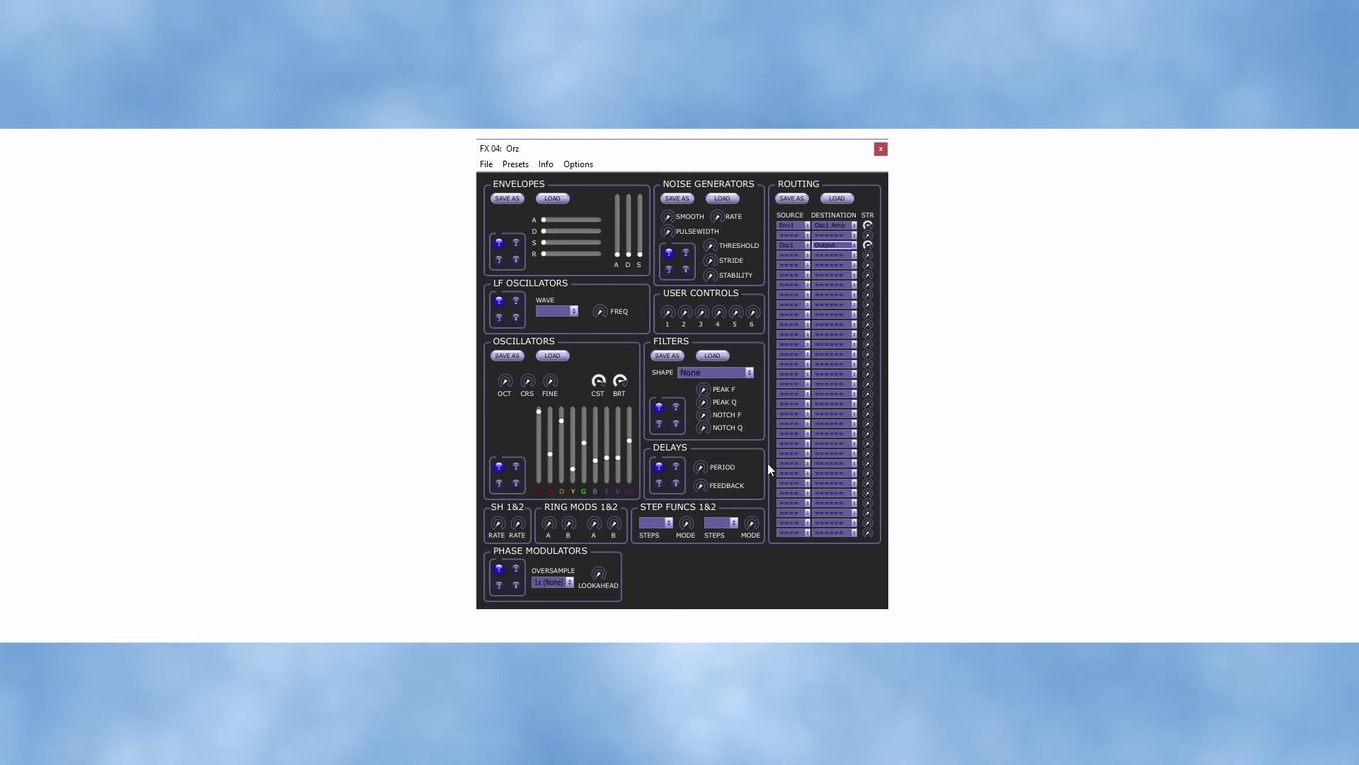
# Change the routing destination to NG1 Amp.
pyautogui.click(820, 224)
pyautogui.scroll(-10, 870, 486)
pyautogui.click(848, 396)
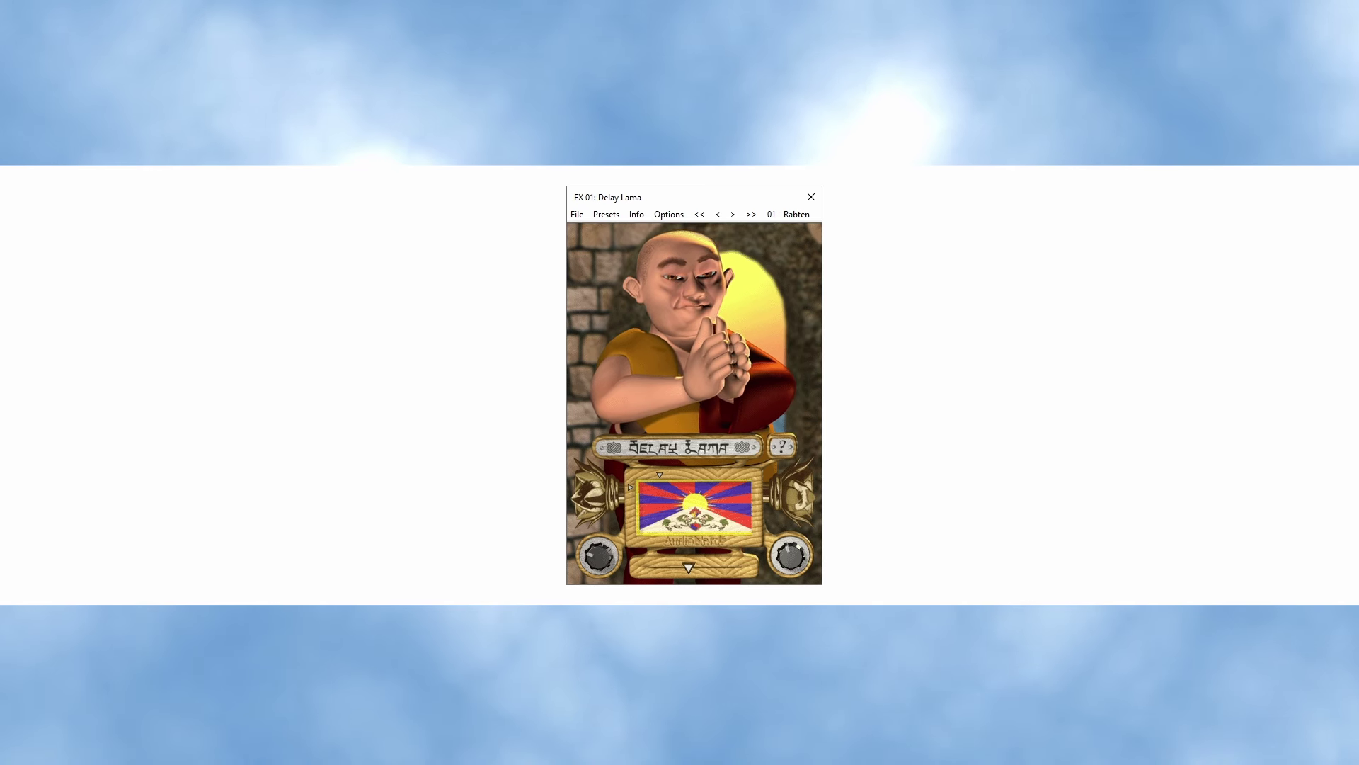
# Place the Delay Lama pad position at the flag's lower right to make the monk sing.
pyautogui.click(723, 531)
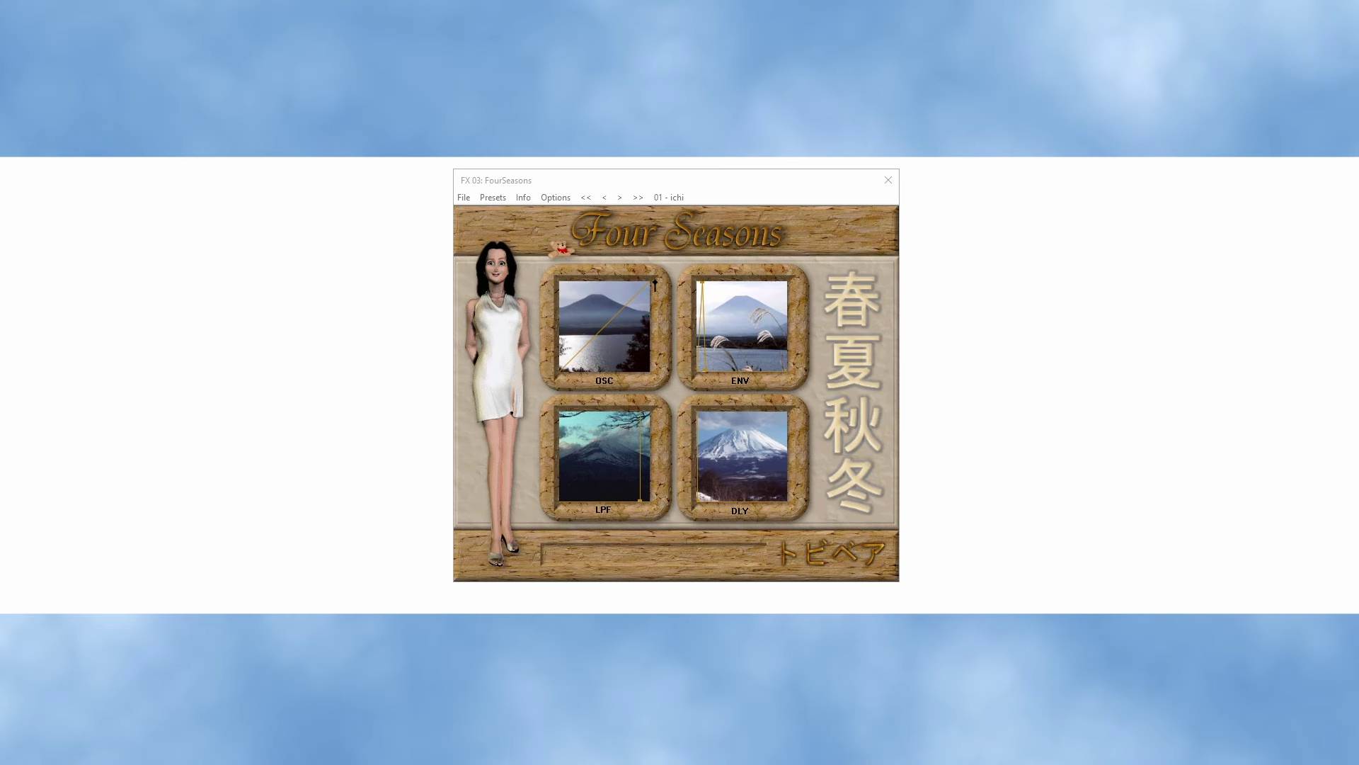
# Focus Four Seasons and set the LPF to cutoff 98, resonance 5.
pyautogui.click(733, 185)
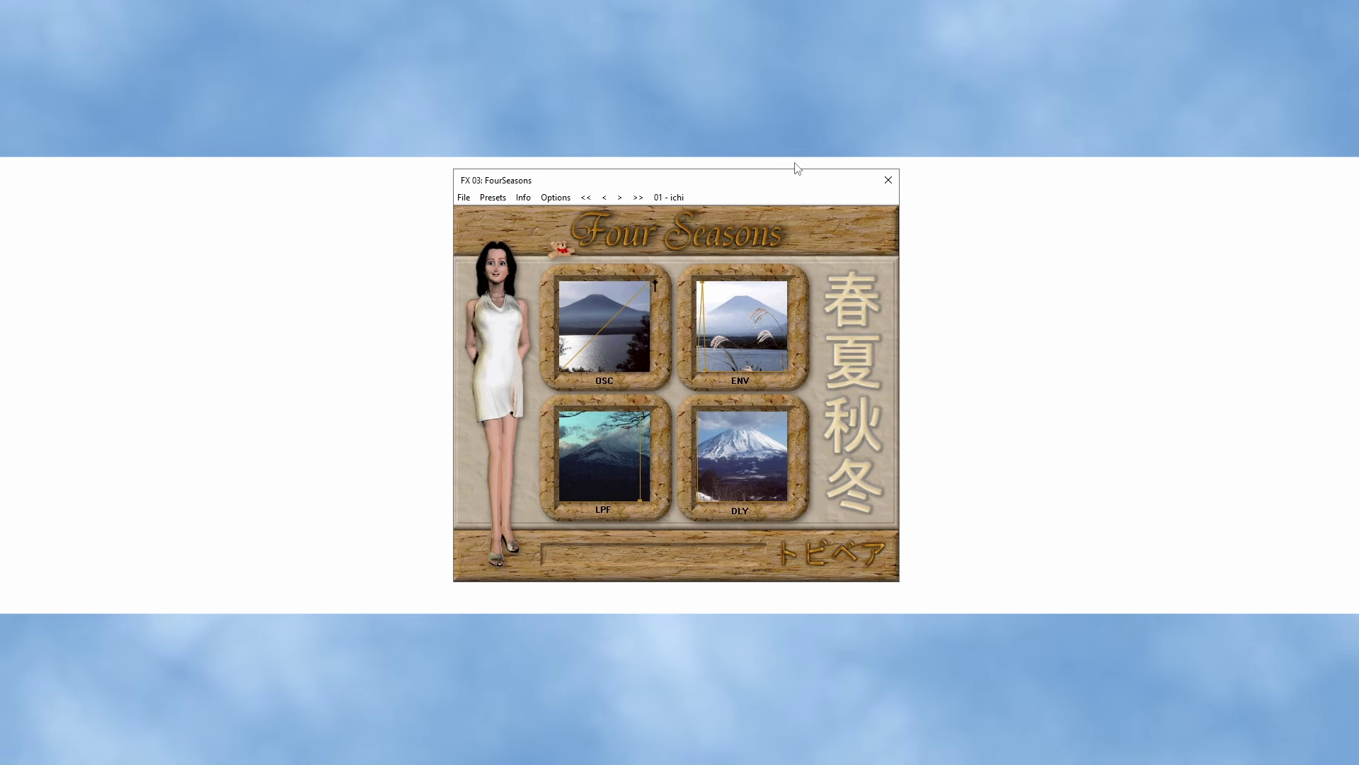
pyautogui.moveTo(641, 499)
pyautogui.mouseDown()
pyautogui.moveTo(583, 425)
pyautogui.moveTo(613, 479)
pyautogui.moveTo(648, 495)
pyautogui.mouseUp()
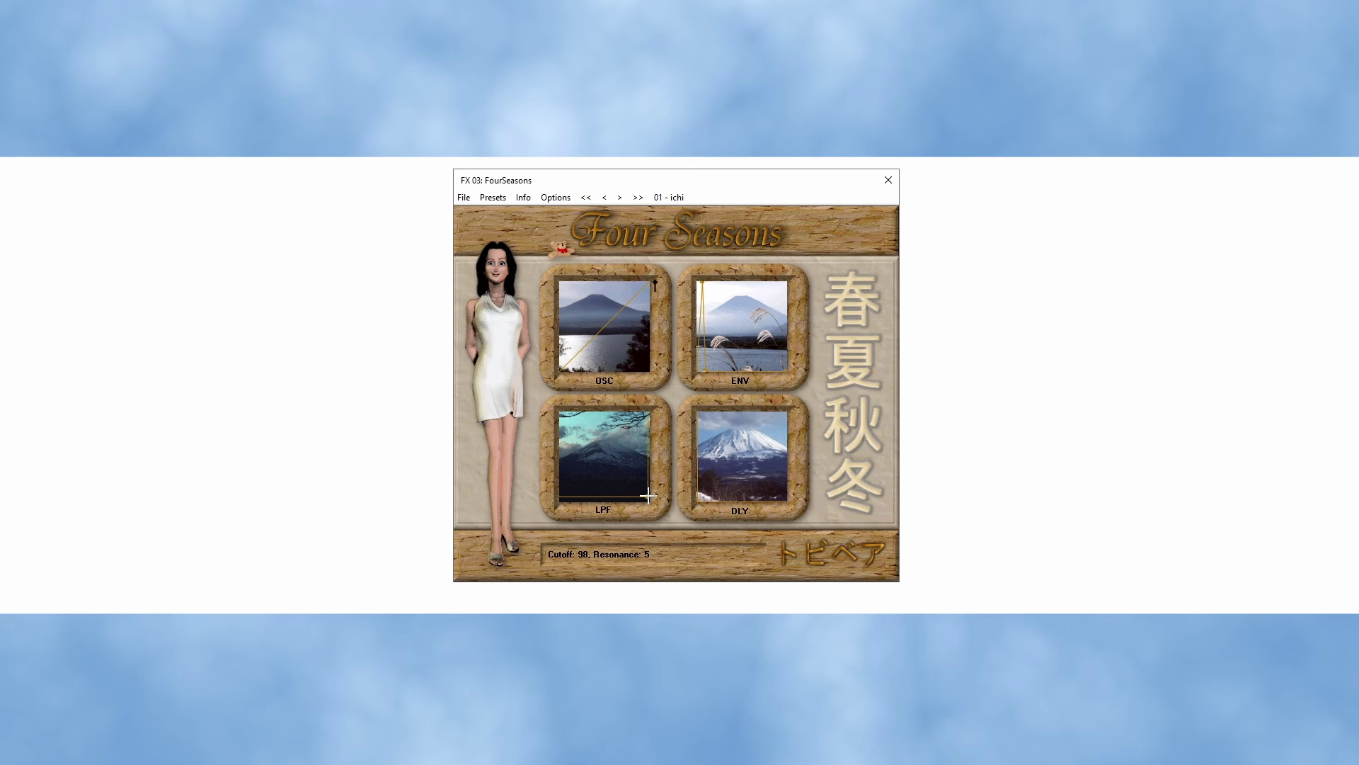
# Switch the Four Seasons inverter off with the 秋 toggle.
pyautogui.click(854, 440)
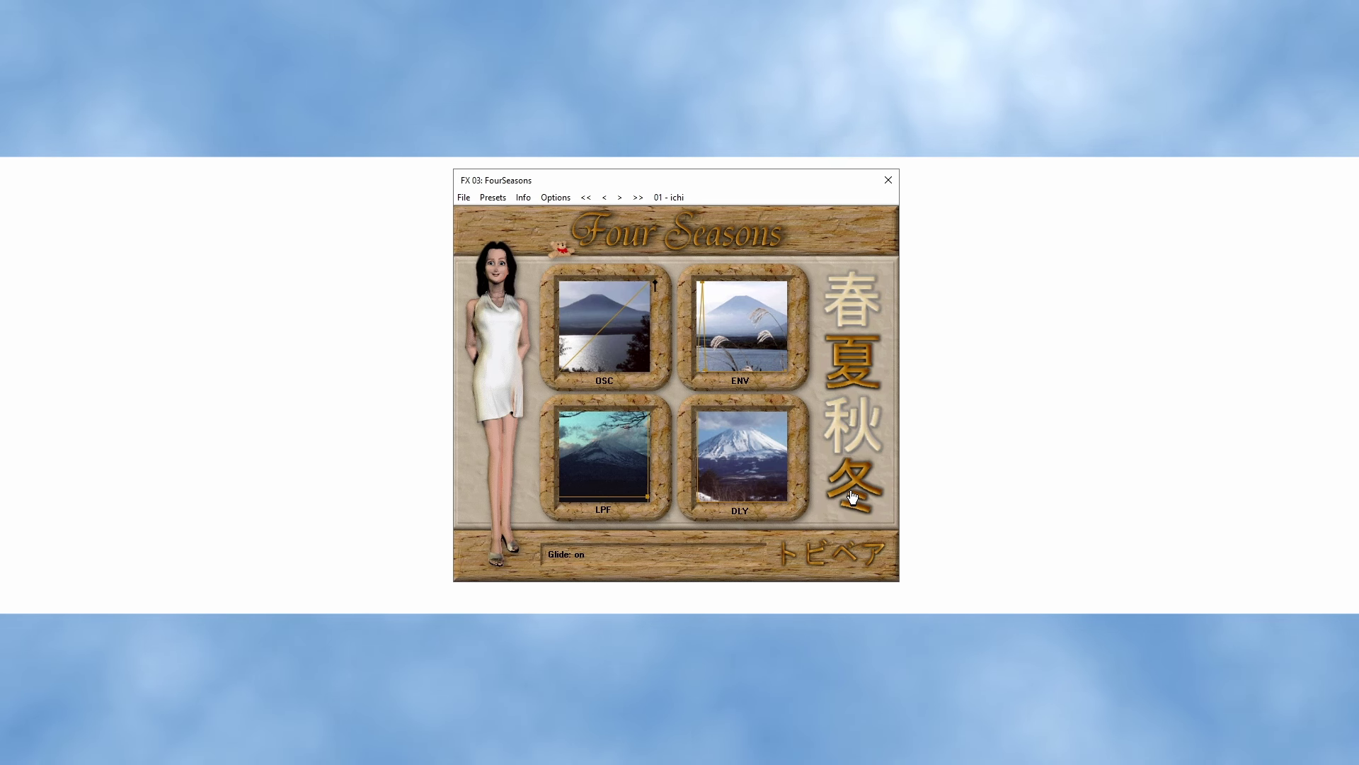
# Hand-draw a jagged zigzag oscillator waveform and sweep the LPF to cutoff 100, resonance 0.
pyautogui.click(658, 295)
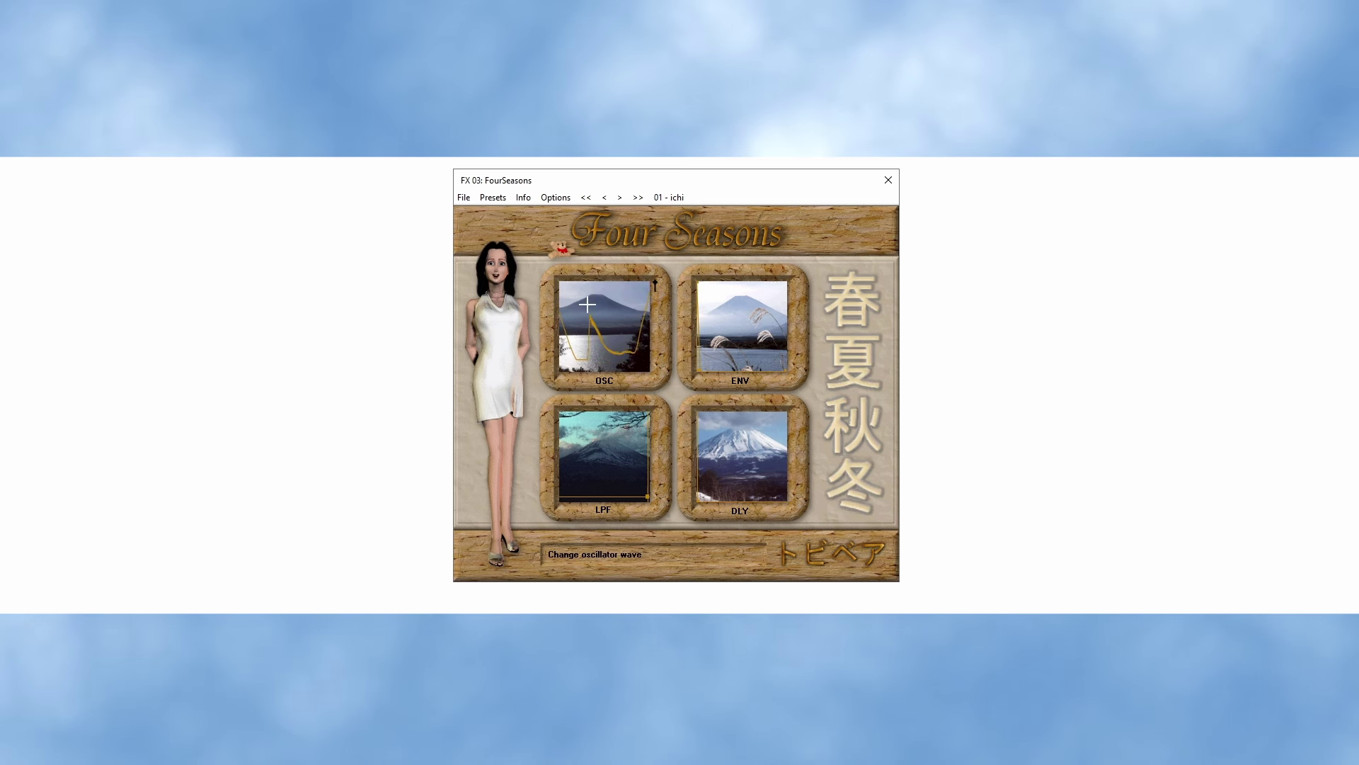
pyautogui.moveTo(578, 365); pyautogui.dragTo(608, 259)
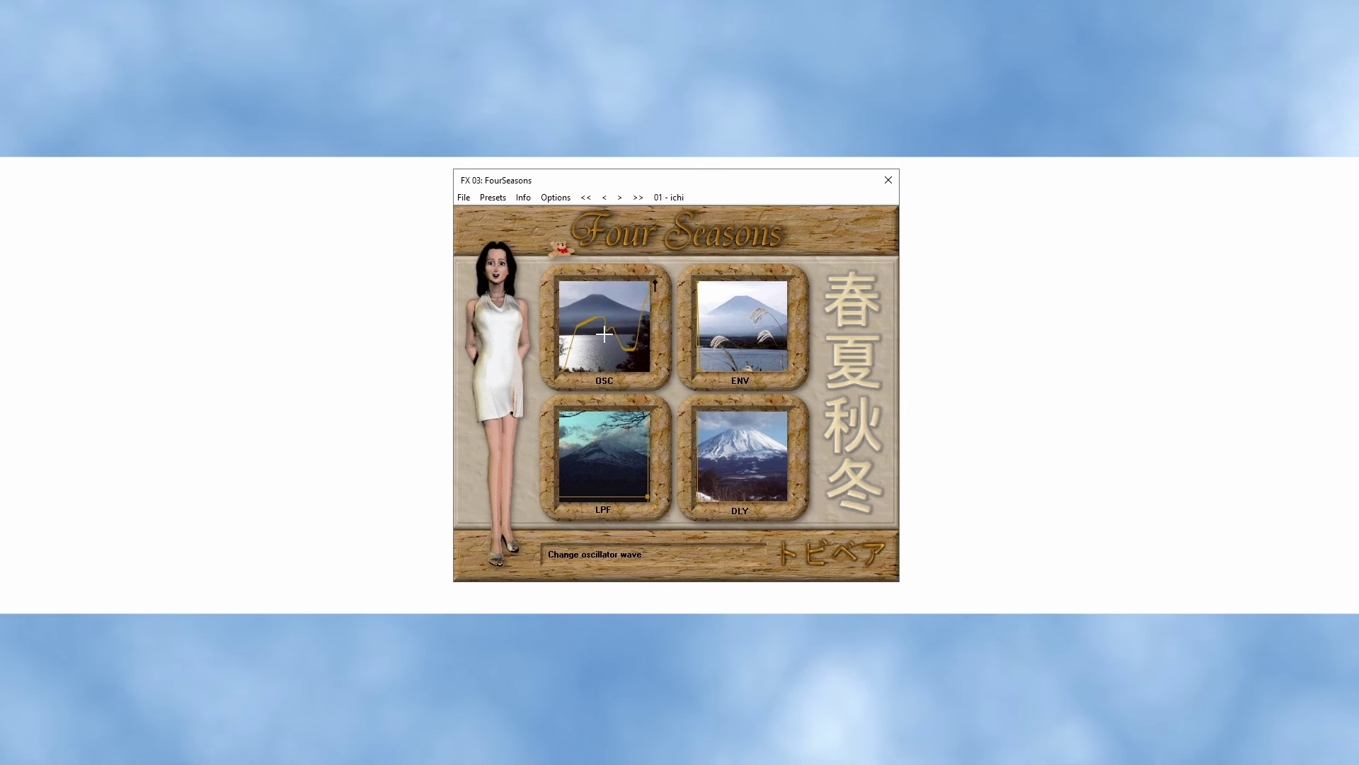
pyautogui.moveTo(603, 334)
pyautogui.mouseDown()
pyautogui.moveTo(580, 315)
pyautogui.moveTo(617, 280)
pyautogui.mouseUp()
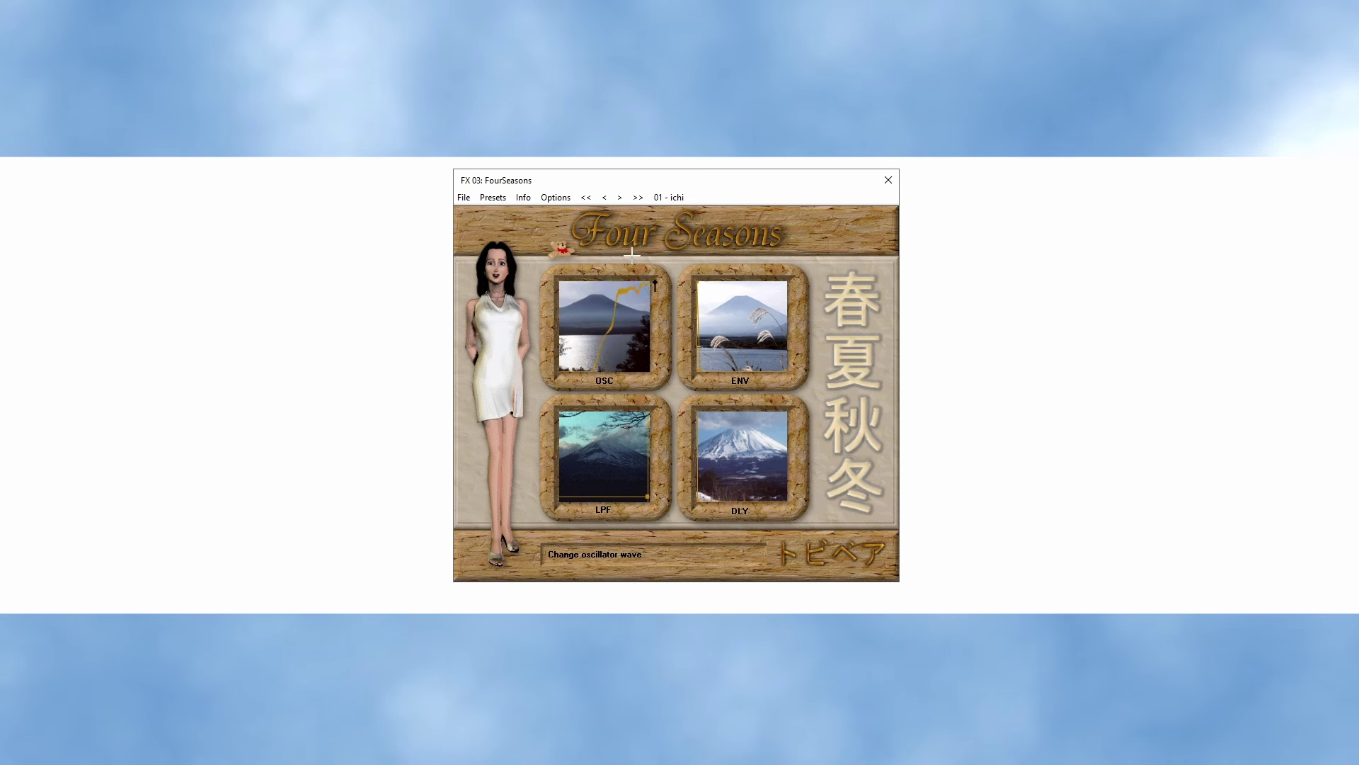
pyautogui.click(609, 277)
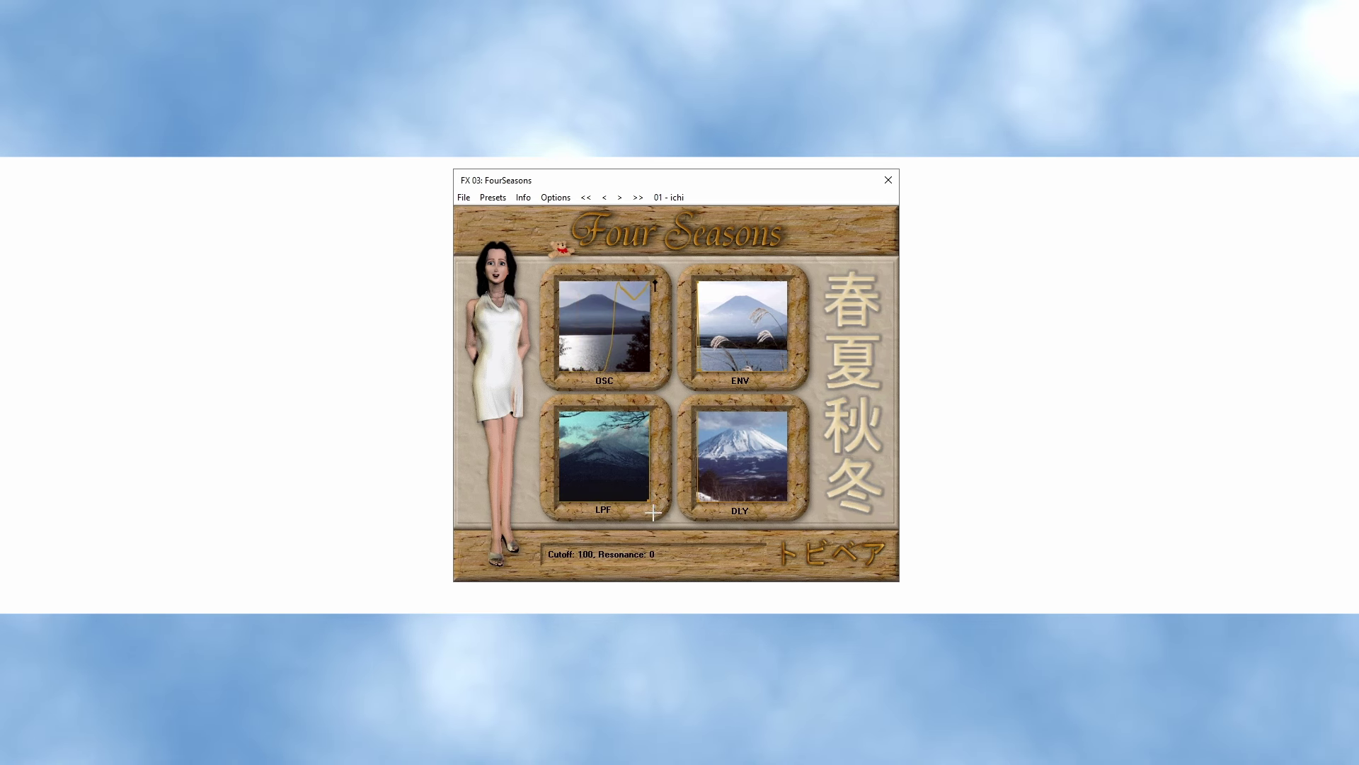
pyautogui.moveTo(664, 417); pyautogui.dragTo(659, 507)
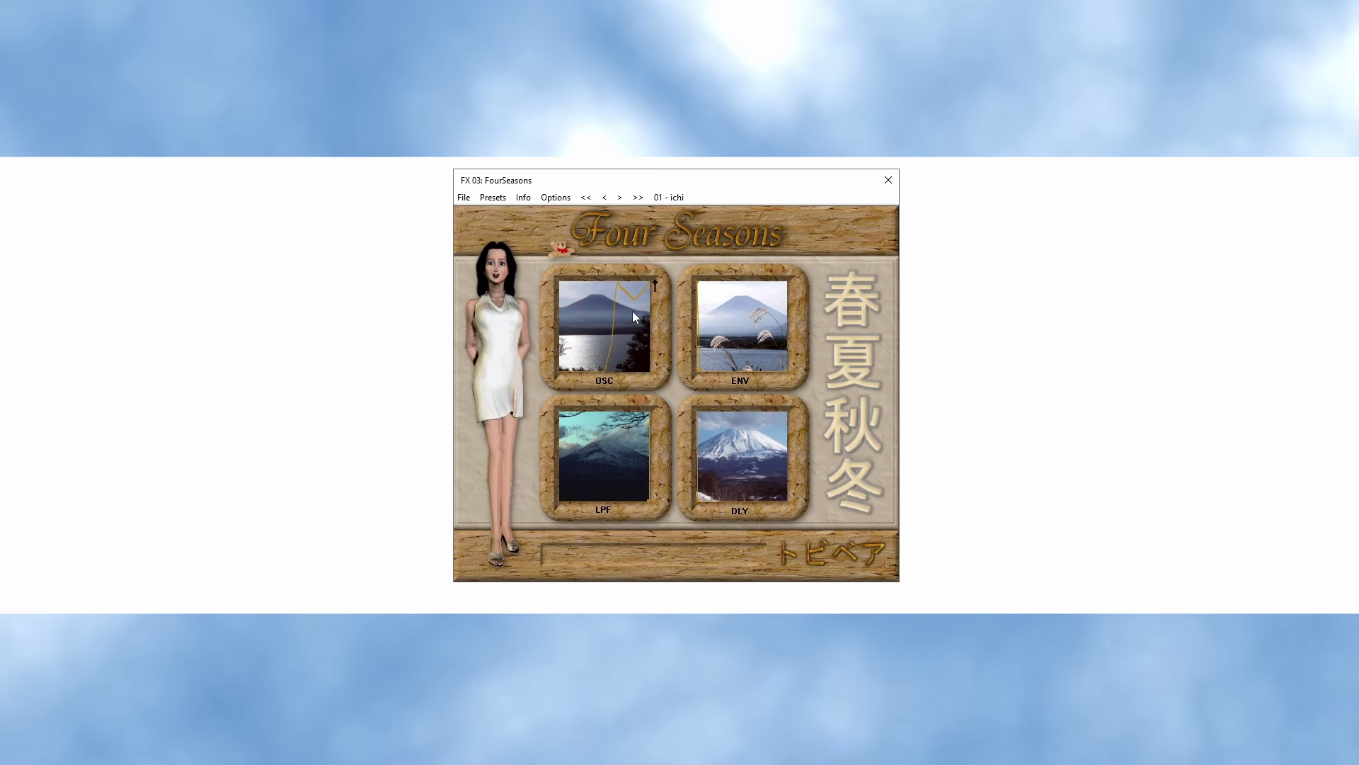
pyautogui.moveTo(631, 309); pyautogui.dragTo(627, 354)
pyautogui.moveTo(561, 280)
pyautogui.mouseDown()
pyautogui.moveTo(590, 250)
pyautogui.moveTo(622, 276)
pyautogui.moveTo(633, 339)
pyautogui.moveTo(645, 290)
pyautogui.moveTo(603, 291)
pyautogui.moveTo(636, 297)
pyautogui.moveTo(580, 262)
pyautogui.moveTo(590, 237)
pyautogui.moveTo(630, 239)
pyautogui.mouseUp()
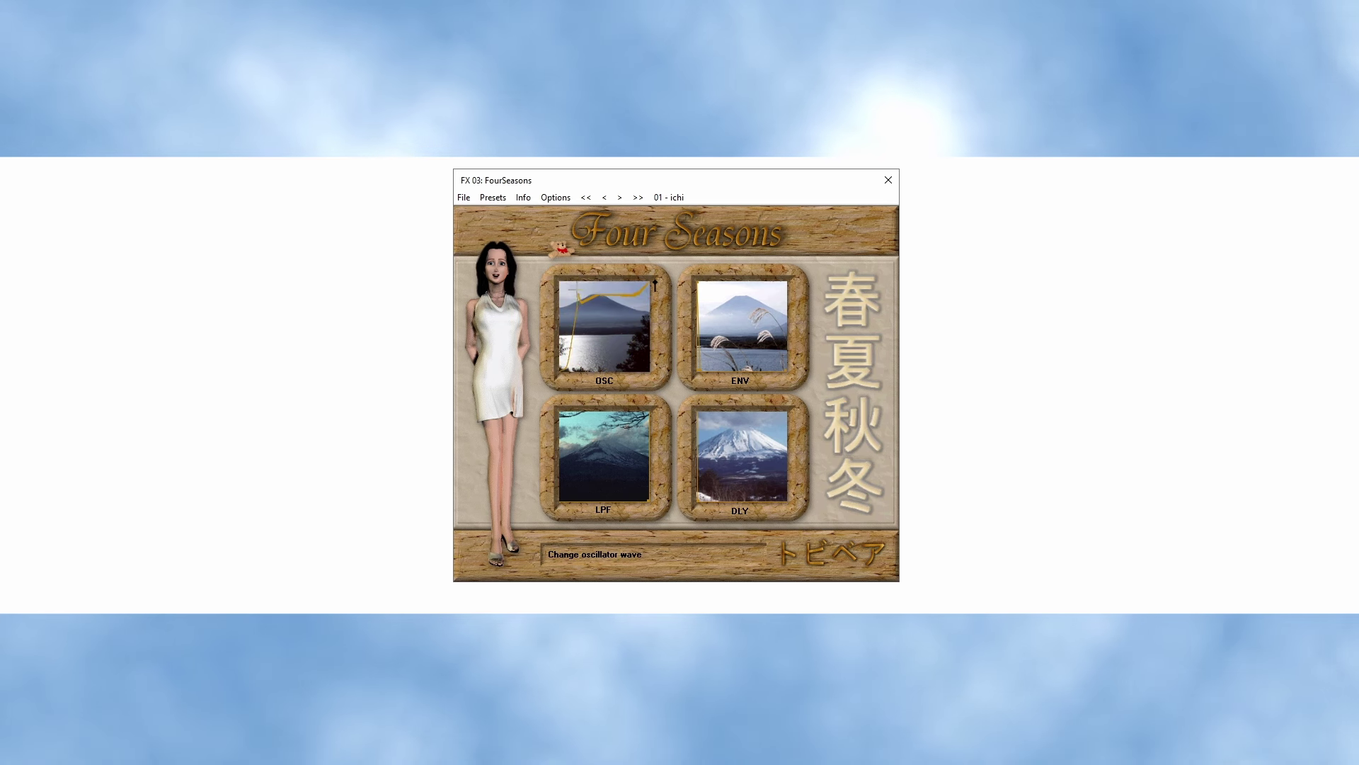
pyautogui.moveTo(584, 361)
pyautogui.mouseDown()
pyautogui.moveTo(619, 293)
pyautogui.moveTo(613, 357)
pyautogui.moveTo(599, 335)
pyautogui.moveTo(595, 351)
pyautogui.moveTo(628, 277)
pyautogui.moveTo(681, 278)
pyautogui.moveTo(606, 302)
pyautogui.moveTo(590, 326)
pyautogui.mouseUp()
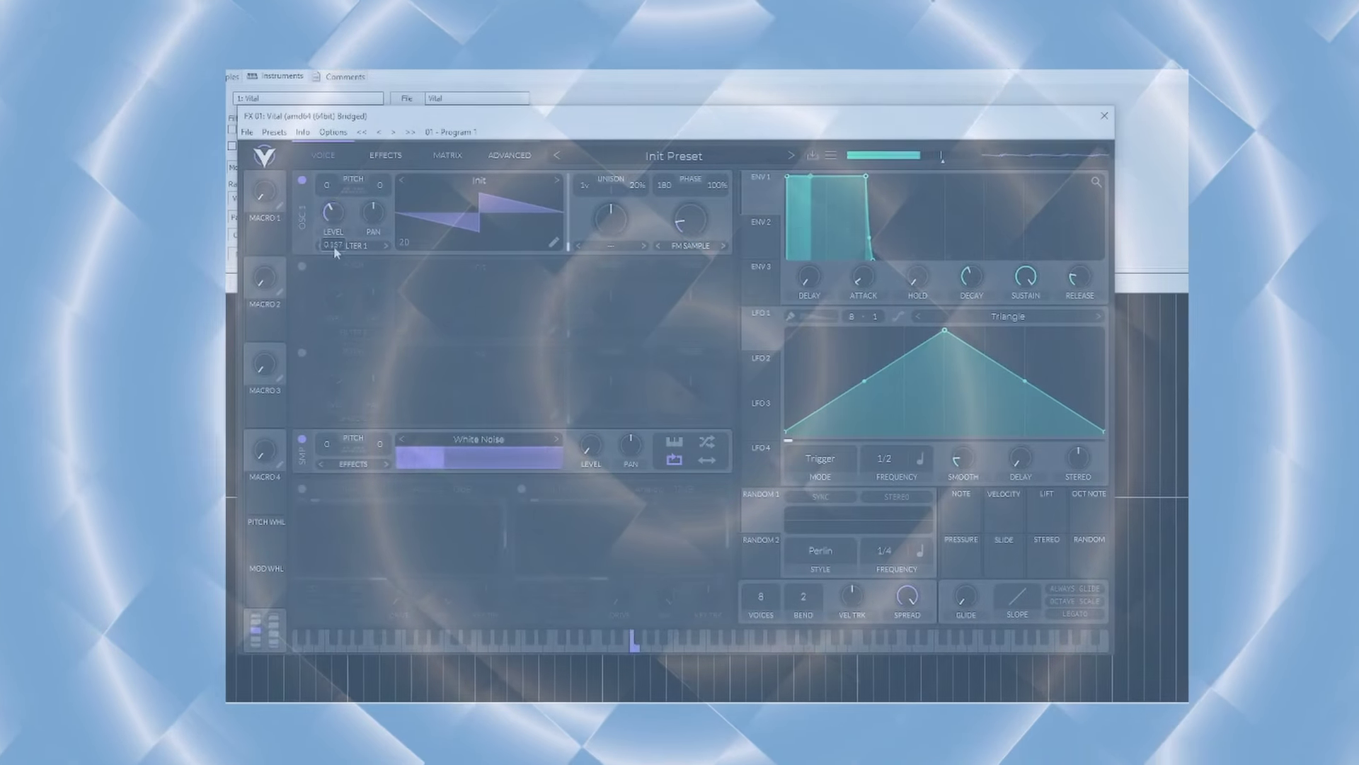
# Adjust oscillator 1's wave morph and give ENV 1 a short decay with minimum sustain.
pyautogui.click(611, 244)
pyautogui.moveTo(970, 285); pyautogui.dragTo(943, 579)
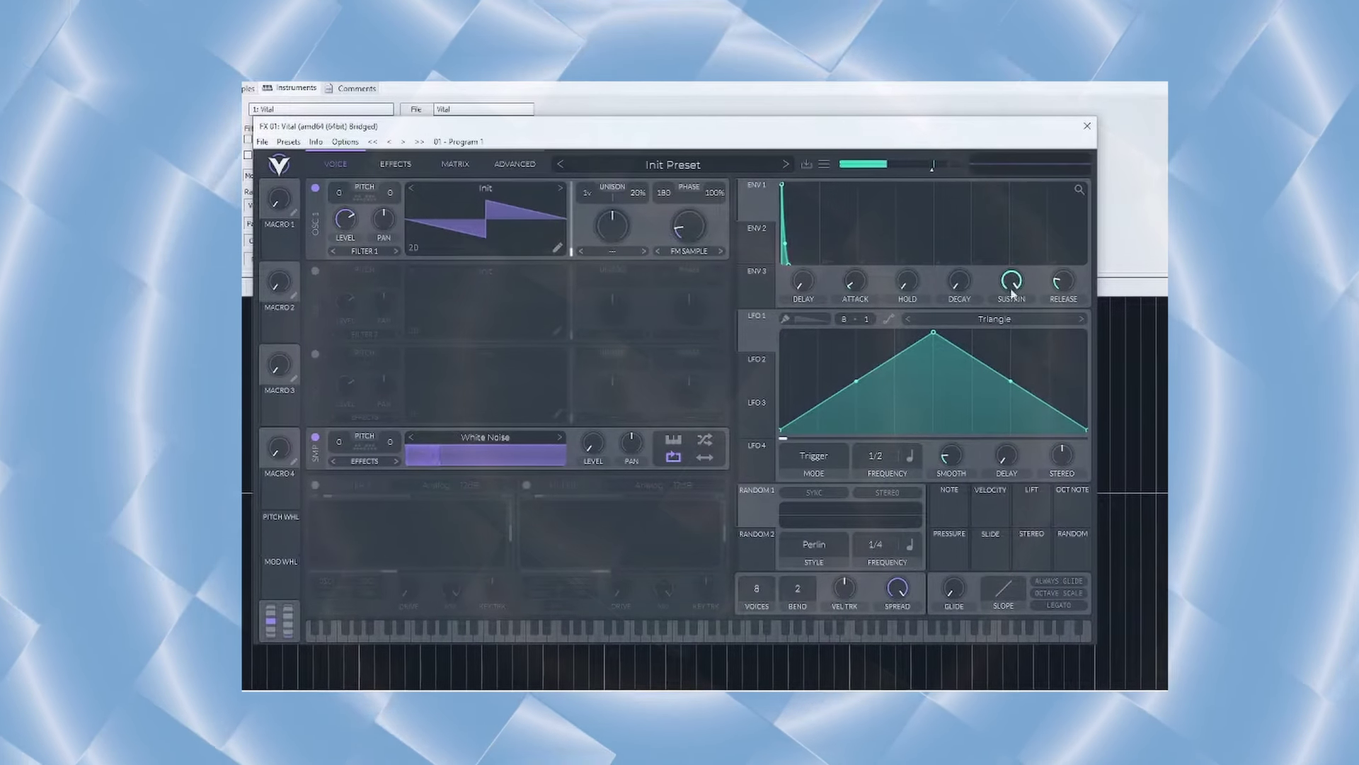
pyautogui.moveTo(1012, 290); pyautogui.dragTo(1010, 453)
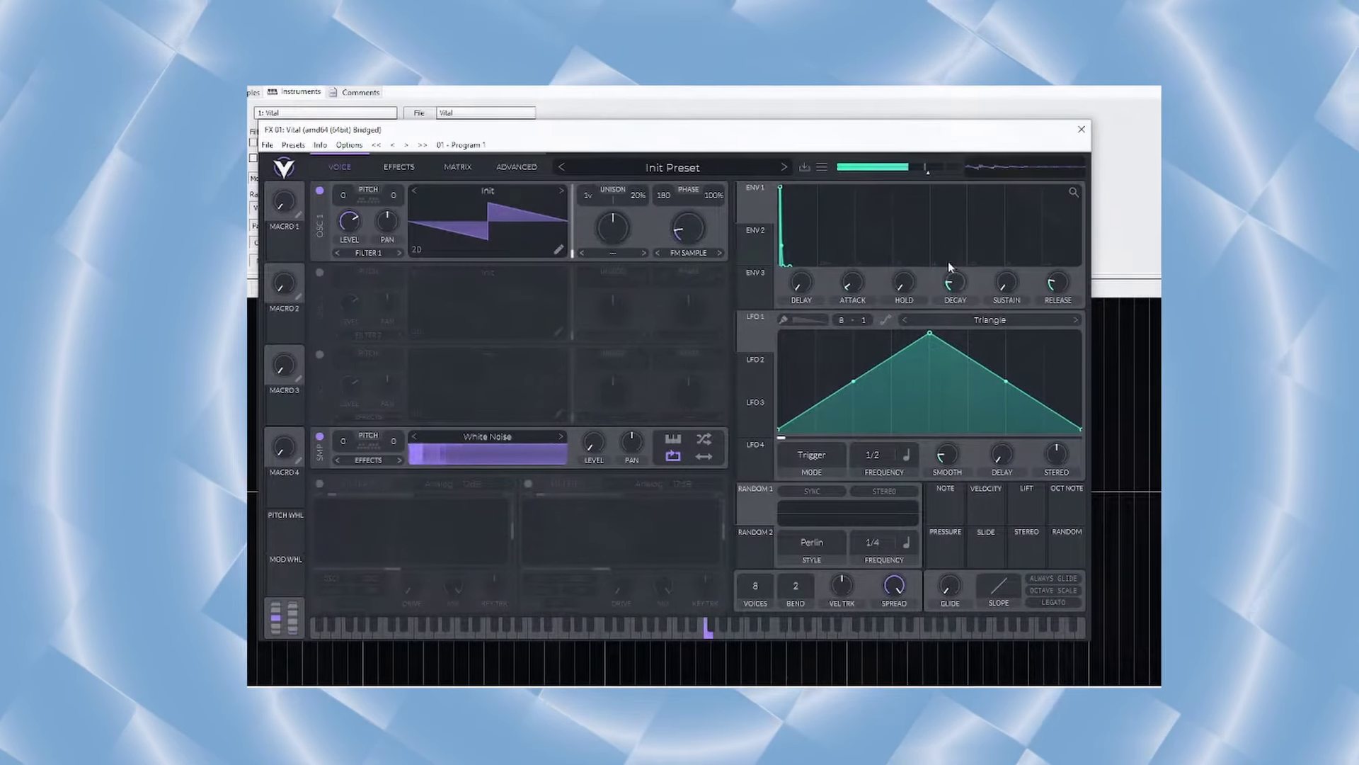
pyautogui.moveTo(955, 289); pyautogui.dragTo(953, 276)
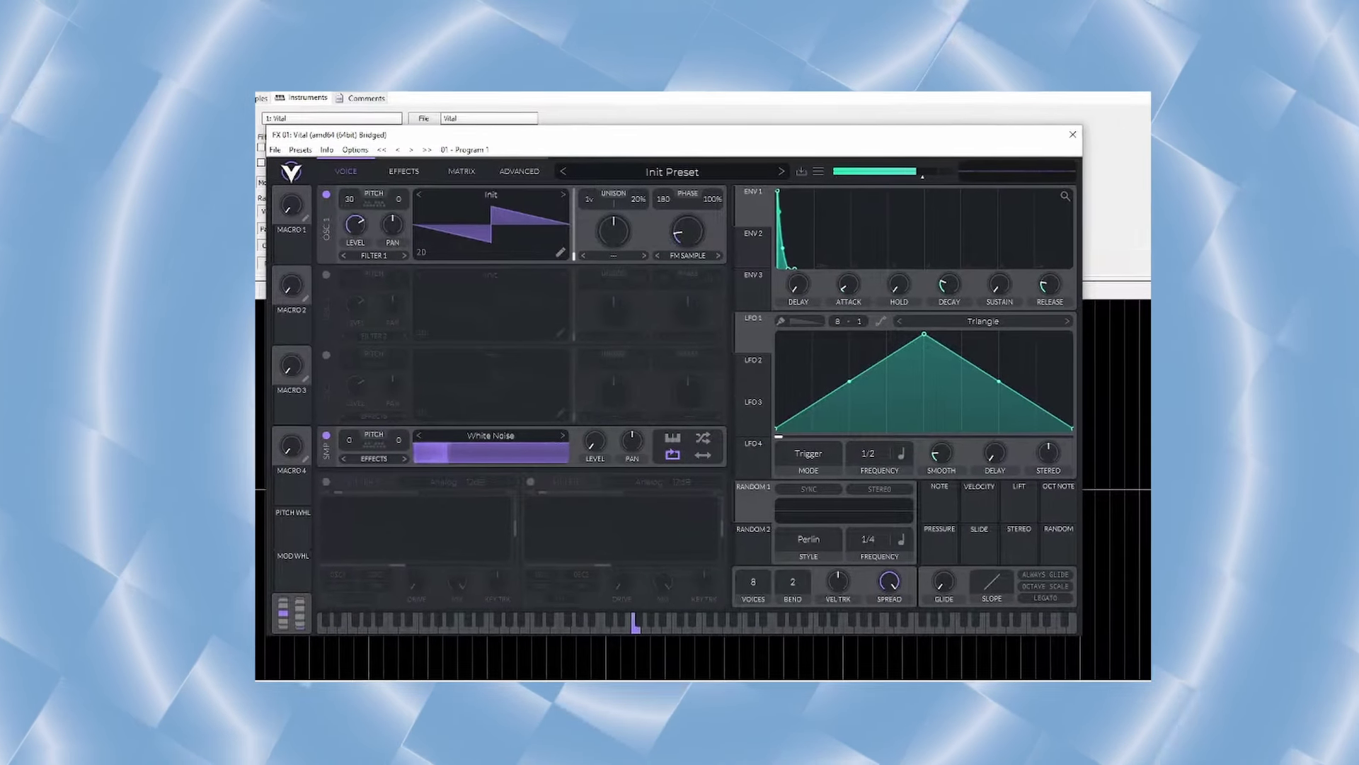
# Raise oscillator 1's level, enable oscillator 2 with FM from oscillator 1, pitch 26.
pyautogui.moveTo(347, 199); pyautogui.dragTo(347, 152)
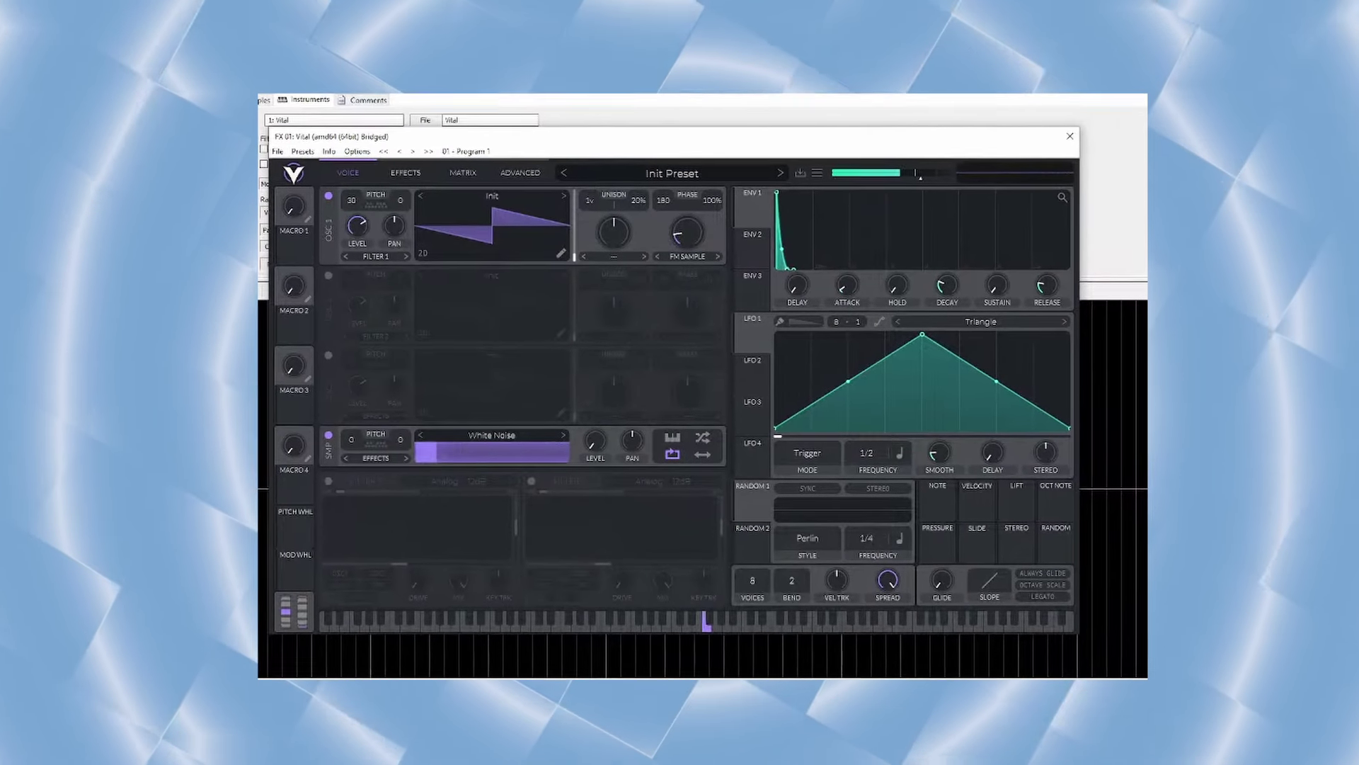
pyautogui.moveTo(353, 224); pyautogui.dragTo(397, 270)
pyautogui.click(333, 277)
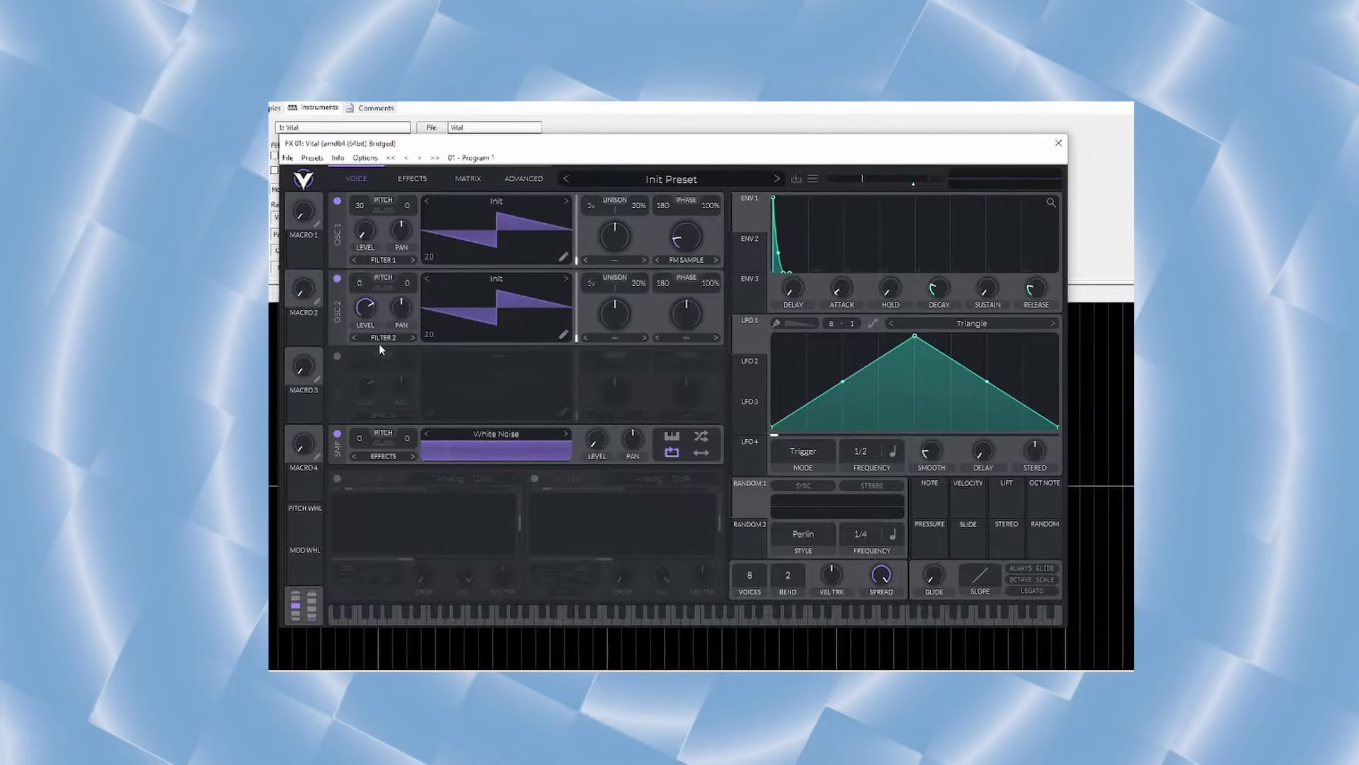
pyautogui.click(687, 337)
pyautogui.click(696, 468)
pyautogui.moveTo(686, 315); pyautogui.dragTo(684, 339)
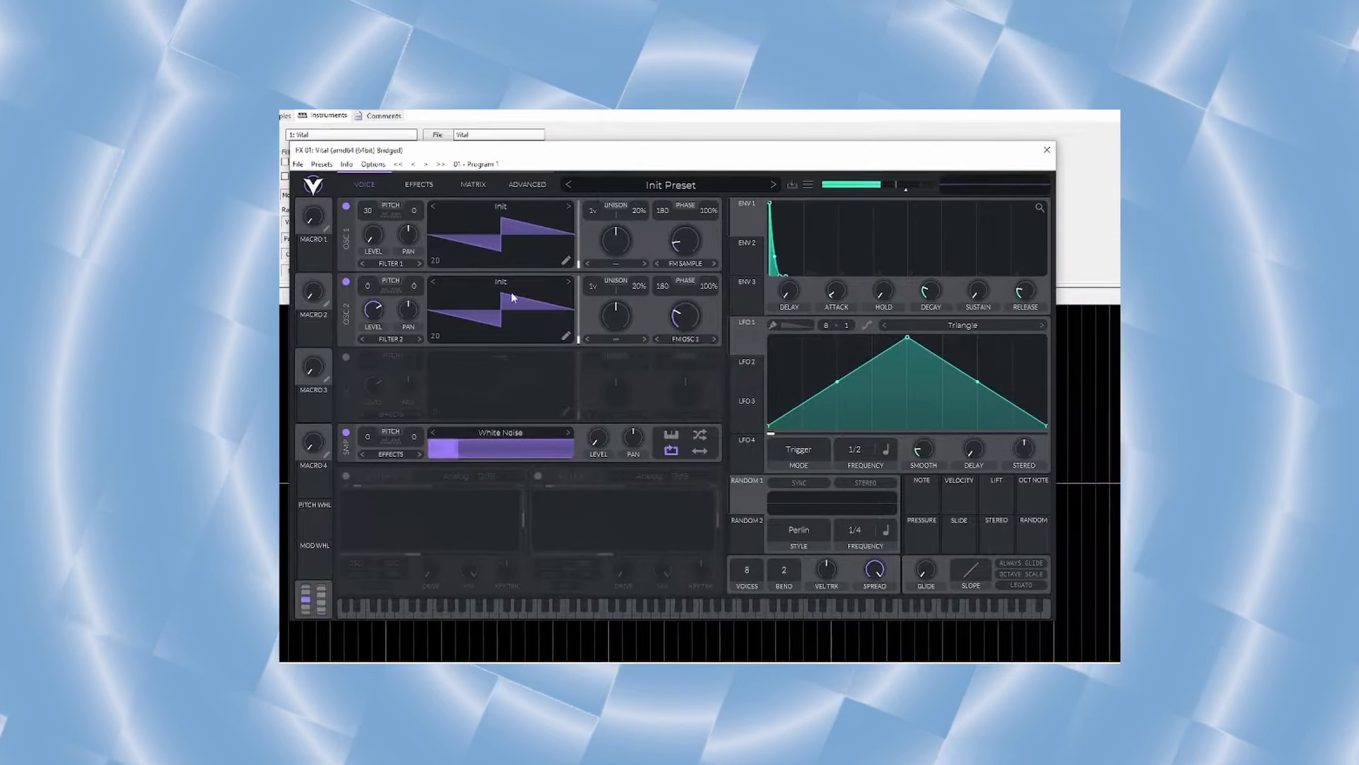
pyautogui.moveTo(365, 208); pyautogui.dragTo(370, 245)
# Apply Vocode spectral warp to oscillator 1 and tune its FM sample amount.
pyautogui.click(616, 265)
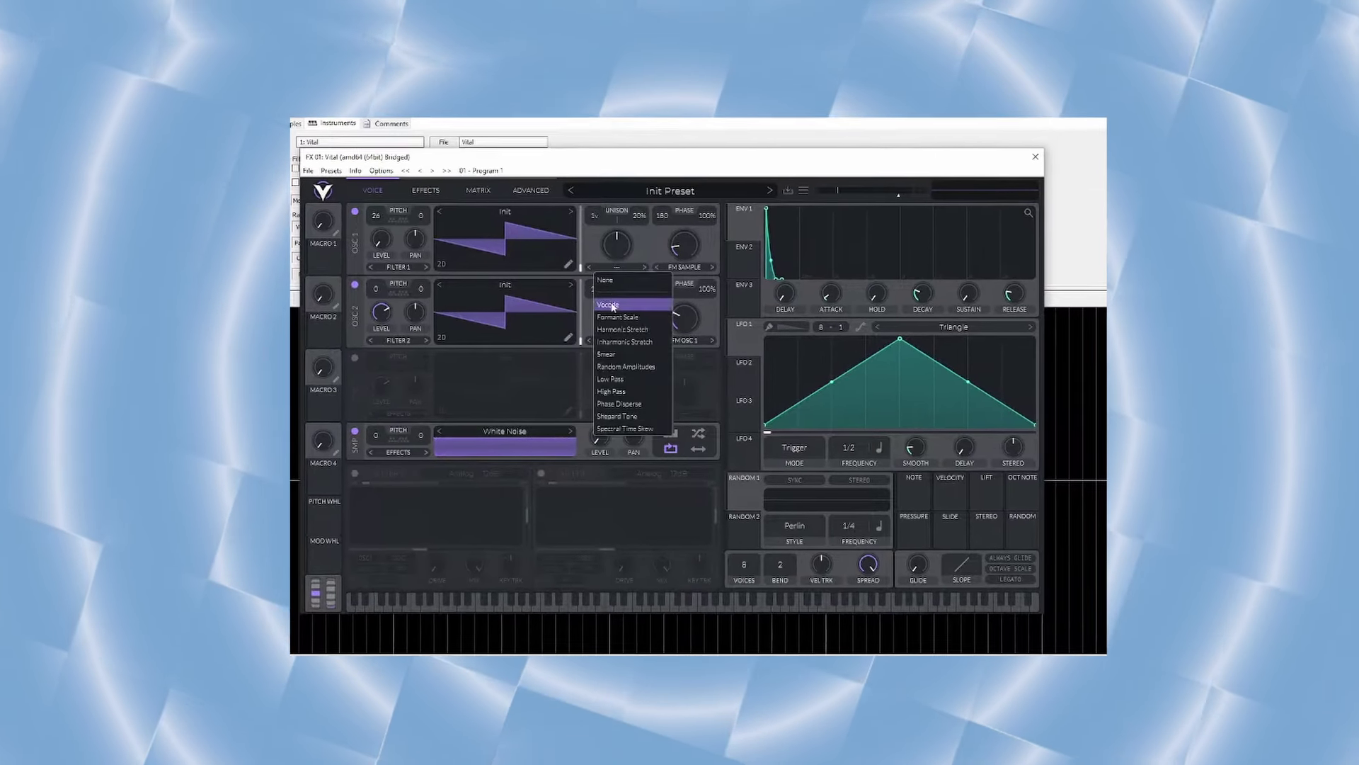
pyautogui.click(617, 304)
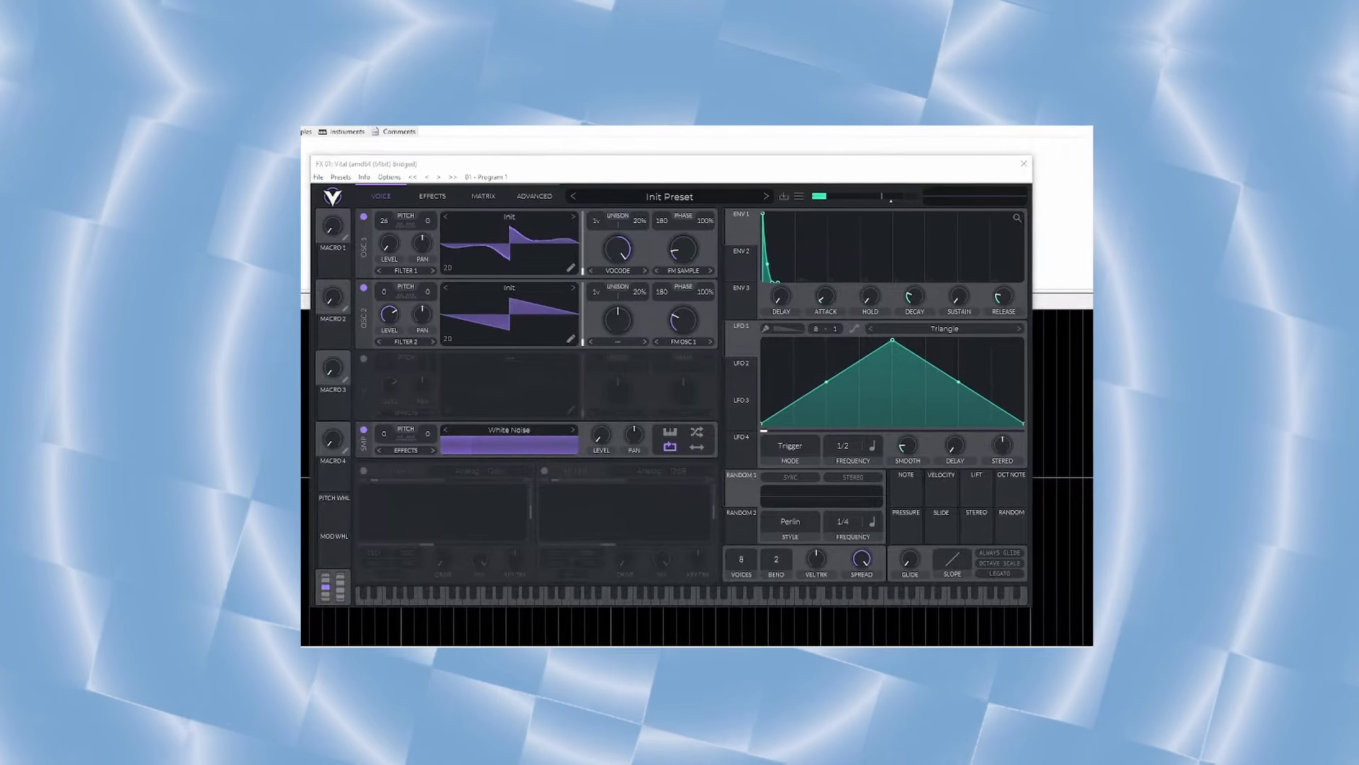
pyautogui.moveTo(461, 161); pyautogui.dragTo(506, 186)
pyautogui.moveTo(710, 276); pyautogui.dragTo(652, 303)
pyautogui.moveTo(715, 338); pyautogui.dragTo(712, 351)
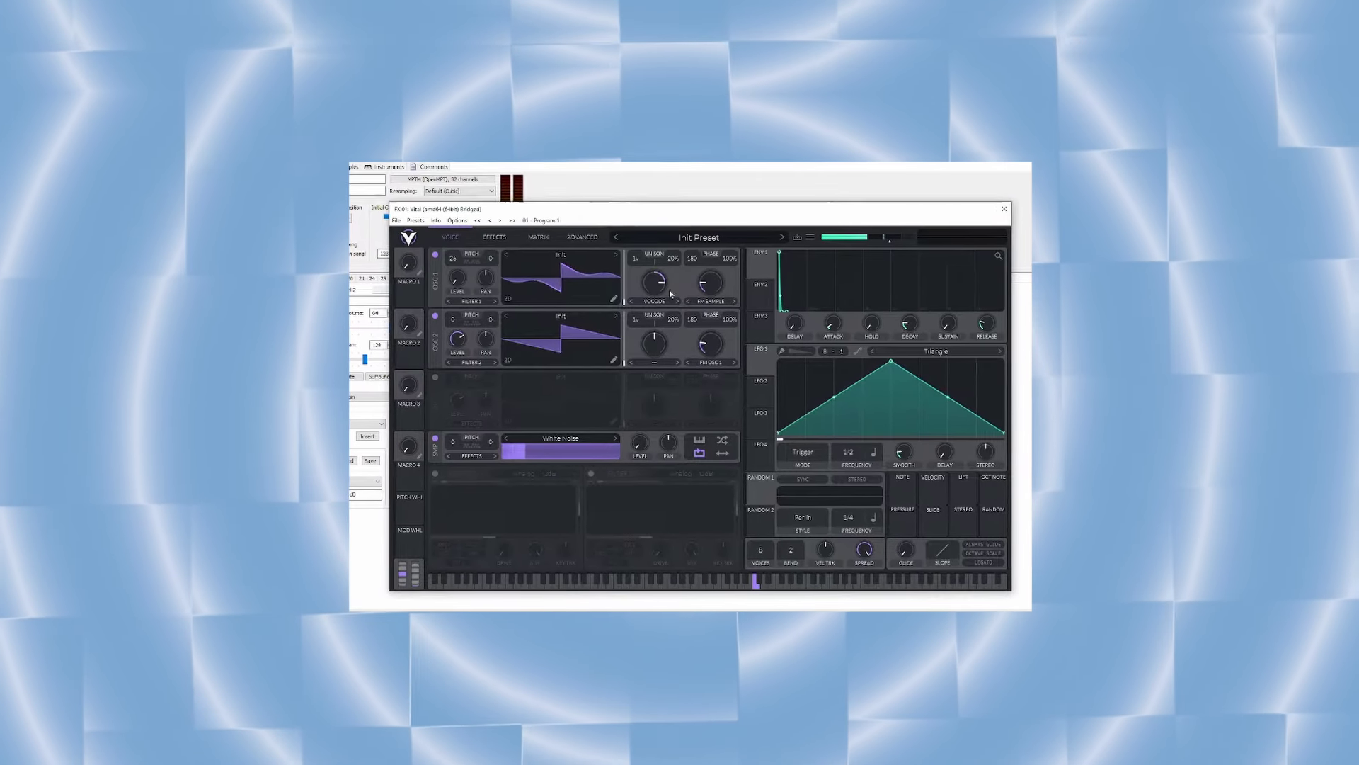
# On the Effects page, enable the compressor with low-band threshold -28.1dB, and enable the filter with raised cutoff.
pyautogui.click(494, 238)
pyautogui.click(436, 290)
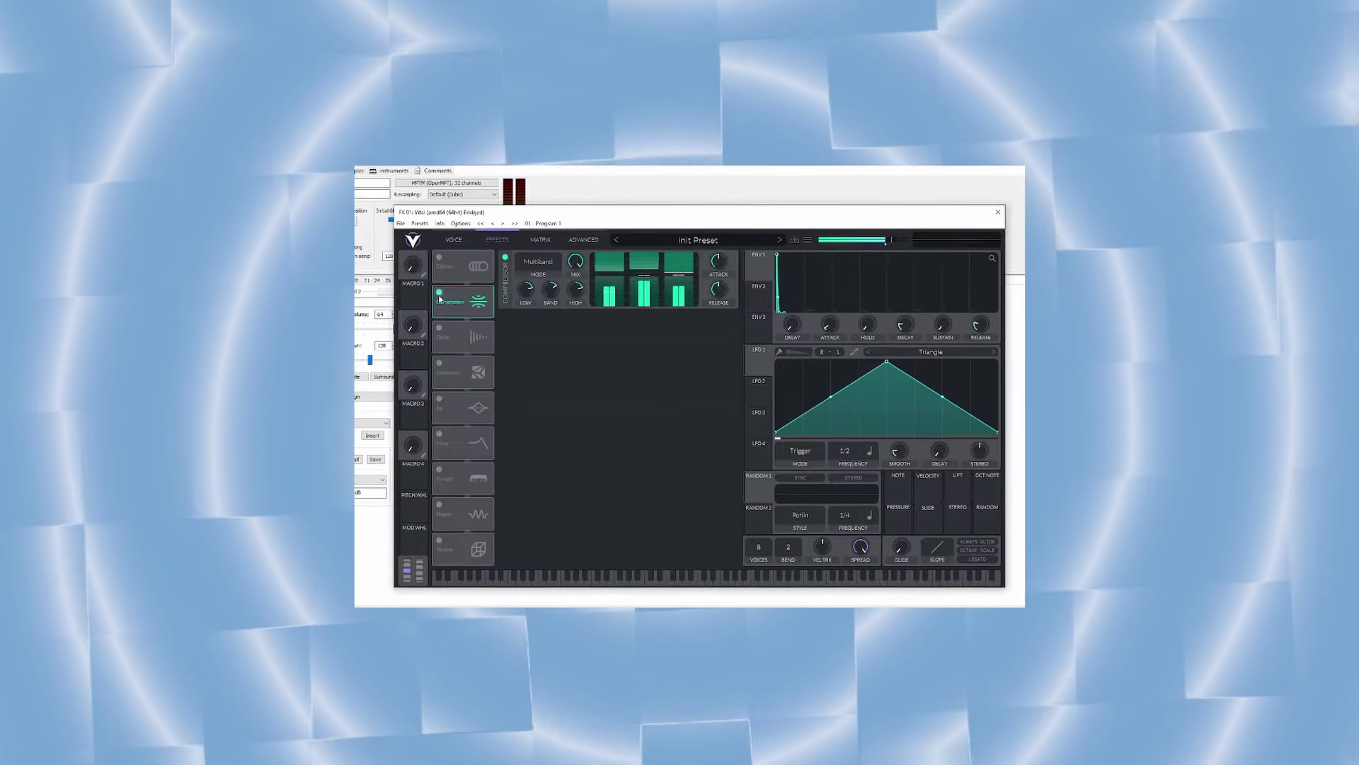
pyautogui.click(502, 255)
pyautogui.click(502, 256)
pyautogui.moveTo(613, 269); pyautogui.dragTo(613, 271)
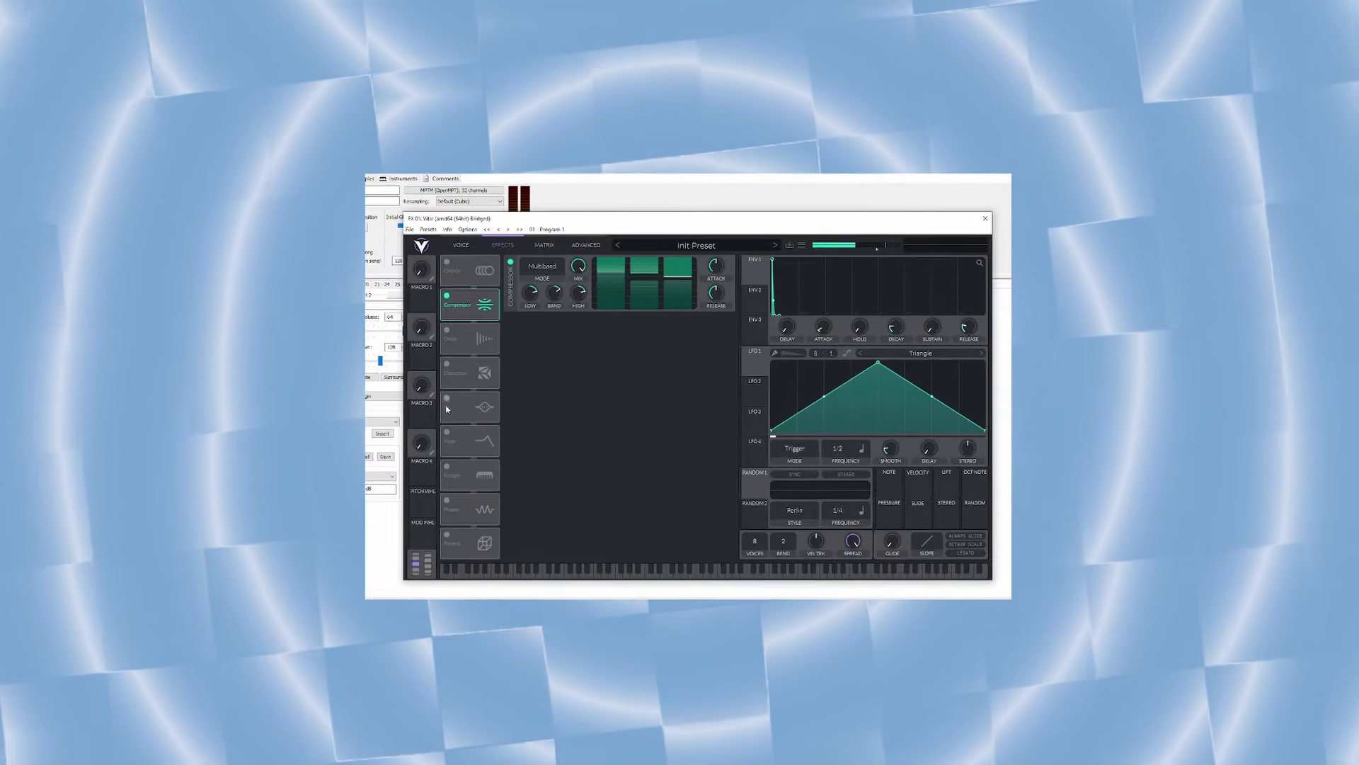
pyautogui.click(443, 432)
pyautogui.moveTo(670, 366); pyautogui.dragTo(699, 367)
# Enable distortion, raise its drive, and set the distortion type to Linear Fold.
pyautogui.click(450, 364)
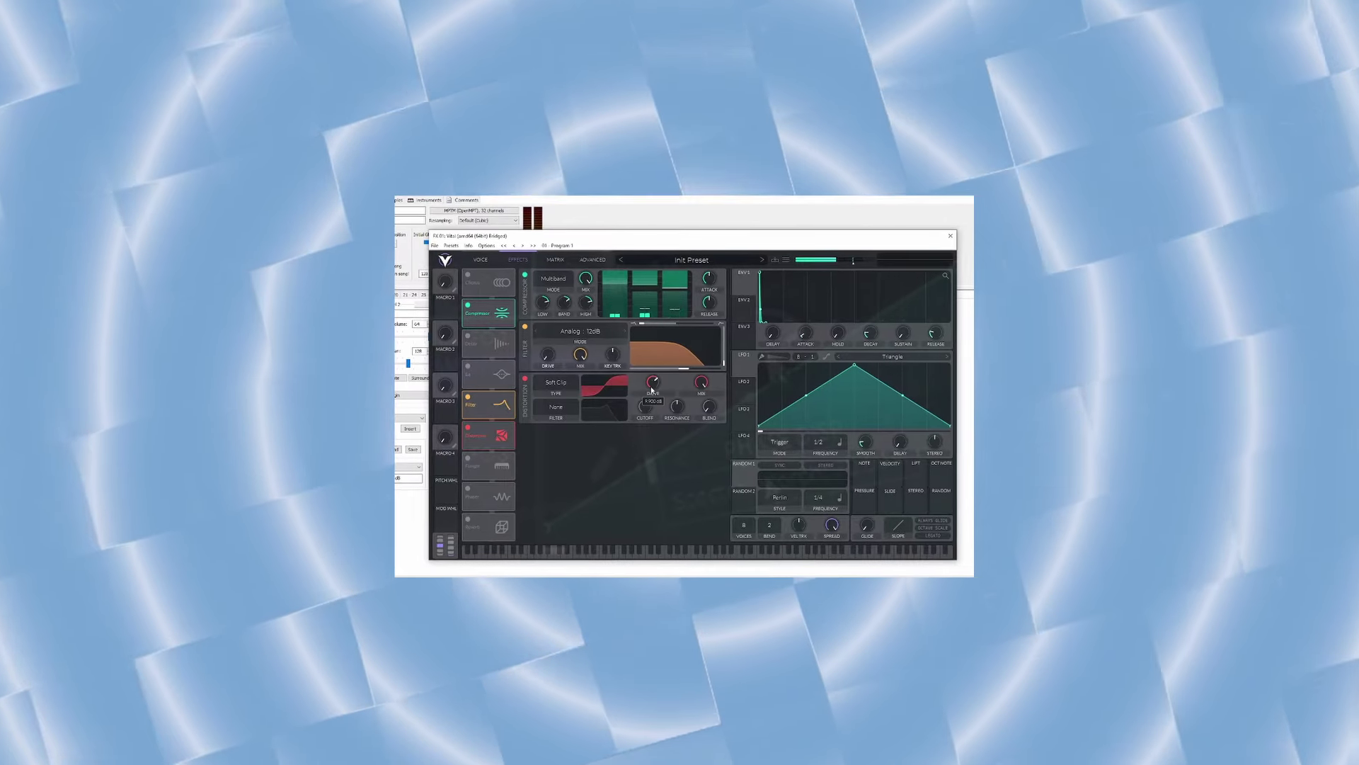
pyautogui.moveTo(652, 389); pyautogui.dragTo(655, 388)
pyautogui.click(555, 383)
pyautogui.click(560, 419)
pyautogui.click(558, 383)
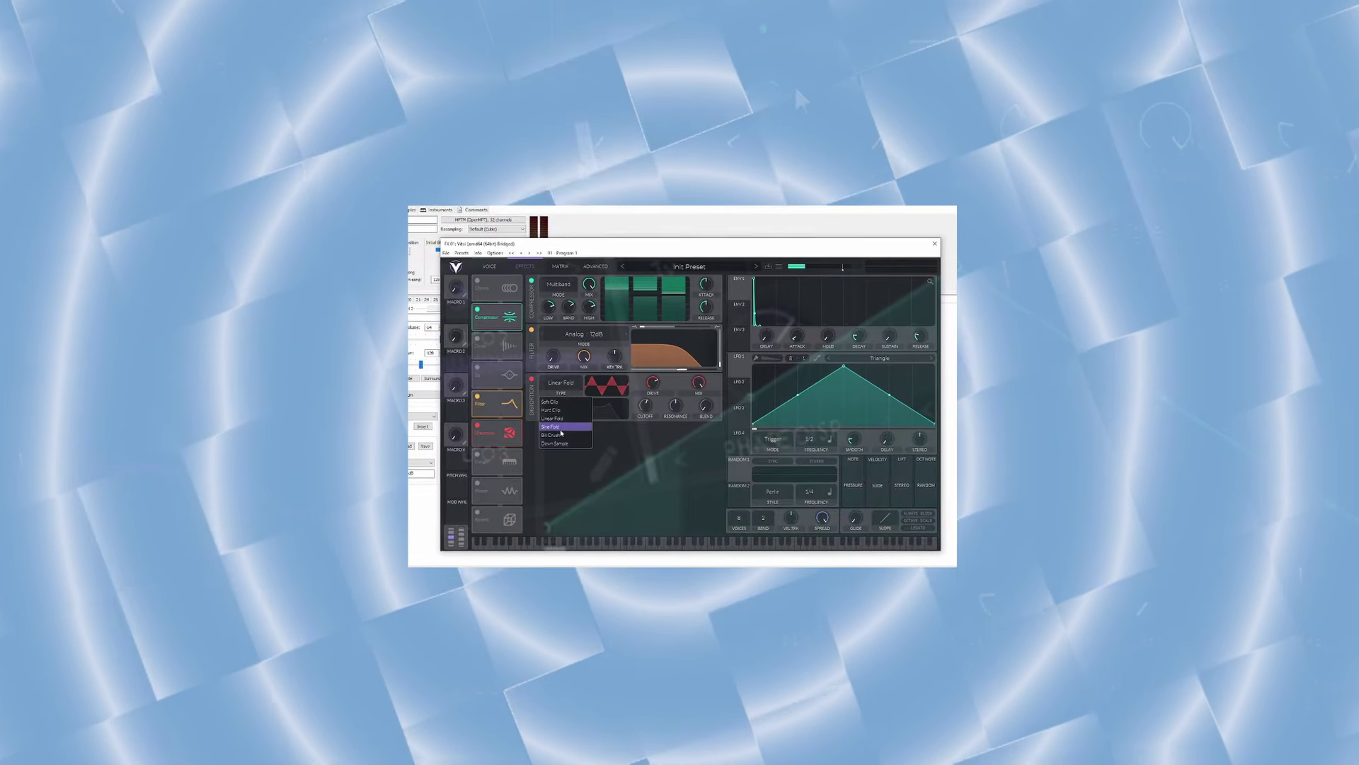
pyautogui.click(565, 428)
pyautogui.click(560, 384)
pyautogui.click(562, 419)
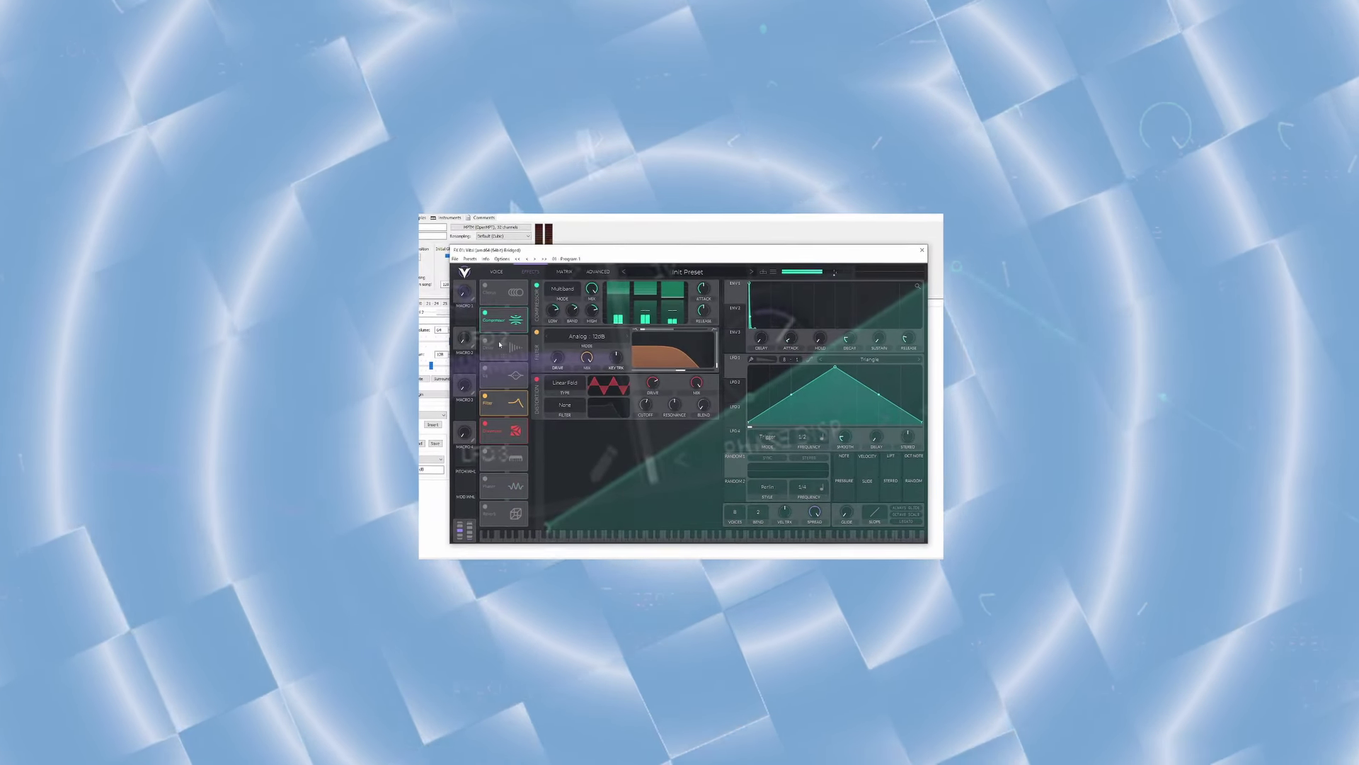
# Move chorus below flanger, enable it, raise feedback and set depth to 13%.
pyautogui.moveTo(497, 291); pyautogui.dragTo(499, 461)
pyautogui.click(481, 453)
pyautogui.moveTo(674, 429); pyautogui.dragTo(681, 403)
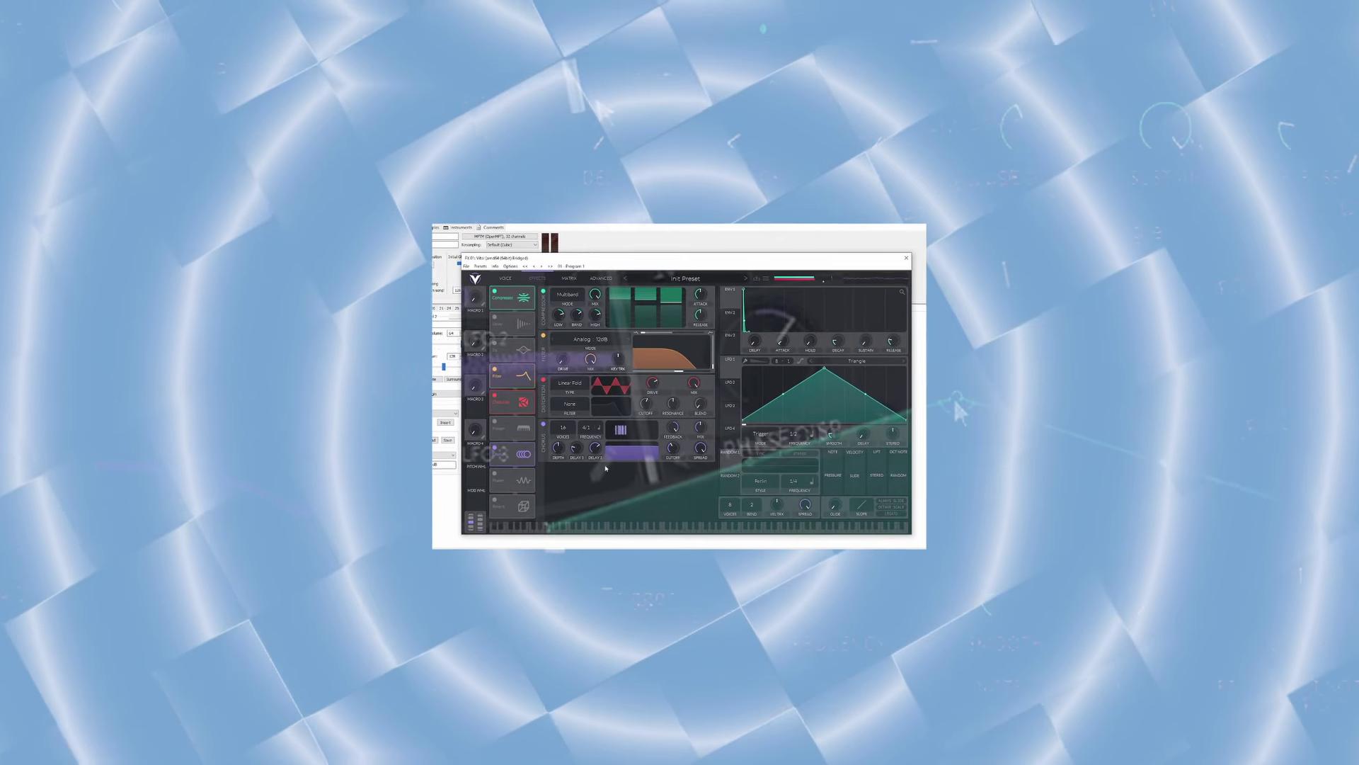
pyautogui.moveTo(554, 451); pyautogui.dragTo(551, 472)
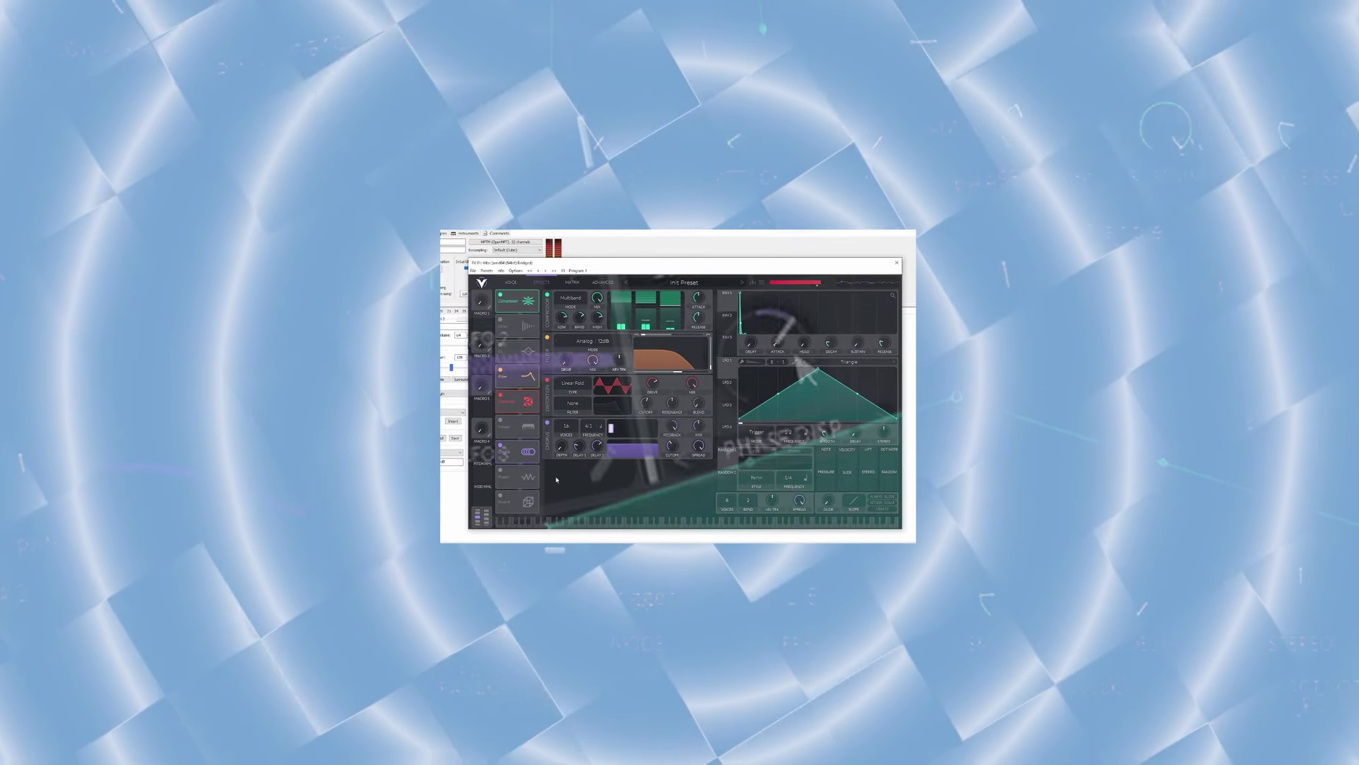